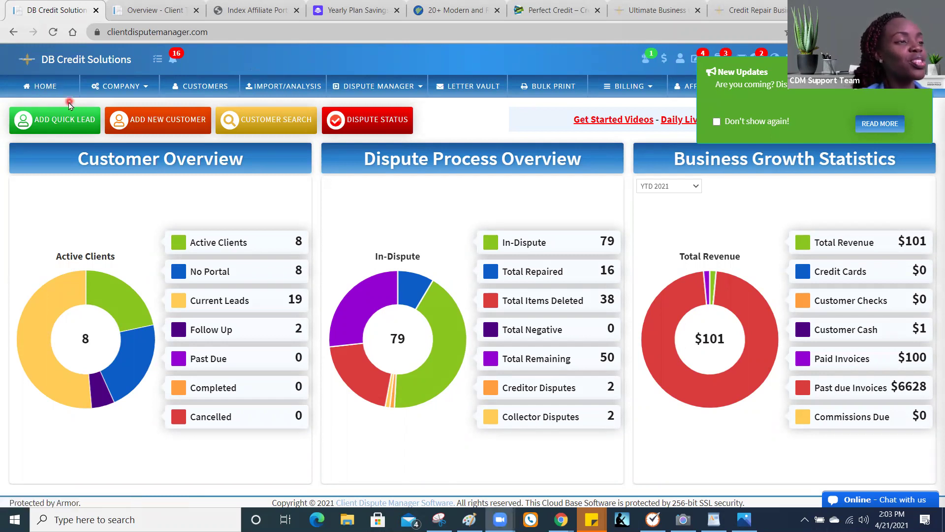
- Open the Dispute Letter Training Part 3 announcement, read through its topics, and dismiss the update notice
{"action": "left_click", "coordinate": [179, 168]}
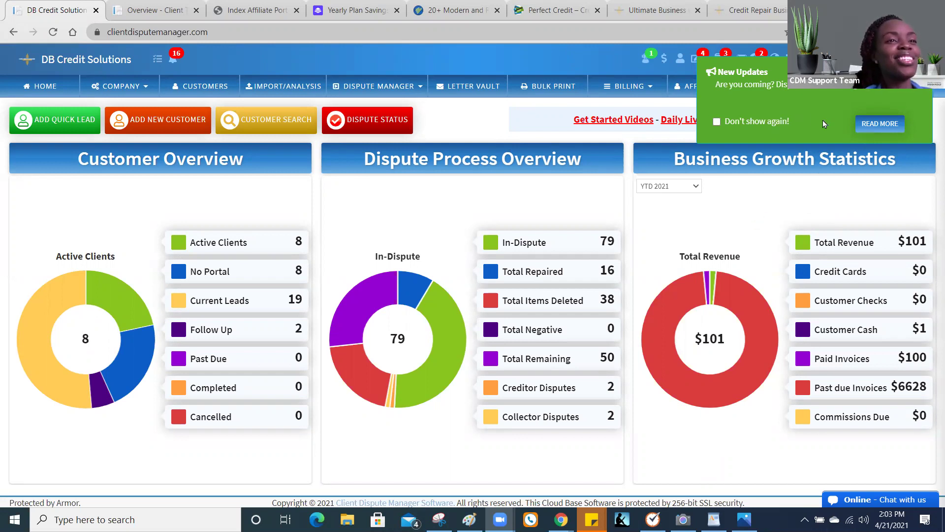
{"action": "left_click", "coordinate": [858, 123]}
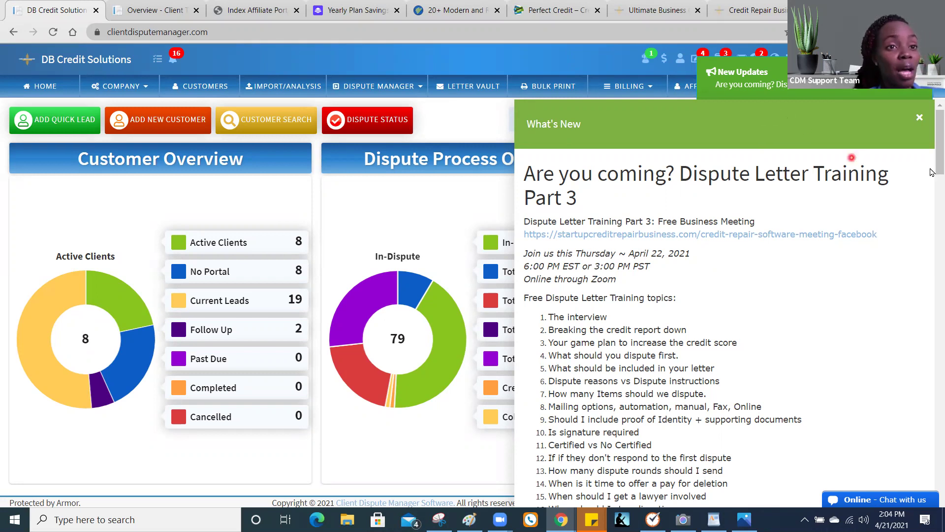
{"action": "scroll", "coordinate": [932, 186], "scroll_direction": "down", "scroll_amount": 8}
{"action": "scroll", "coordinate": [932, 192], "scroll_direction": "up", "scroll_amount": 5}
{"action": "scroll", "coordinate": [932, 190], "scroll_direction": "up", "scroll_amount": 2}
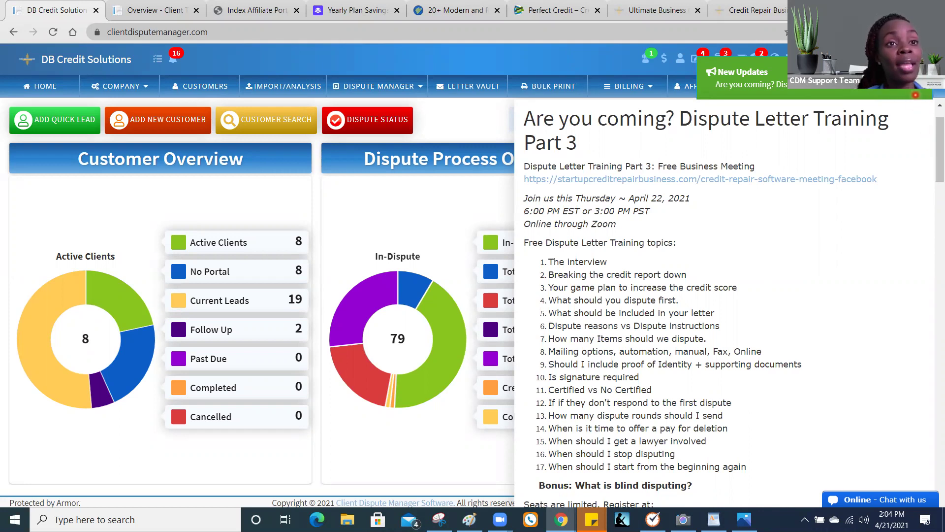
{"action": "key", "text": "Escape"}
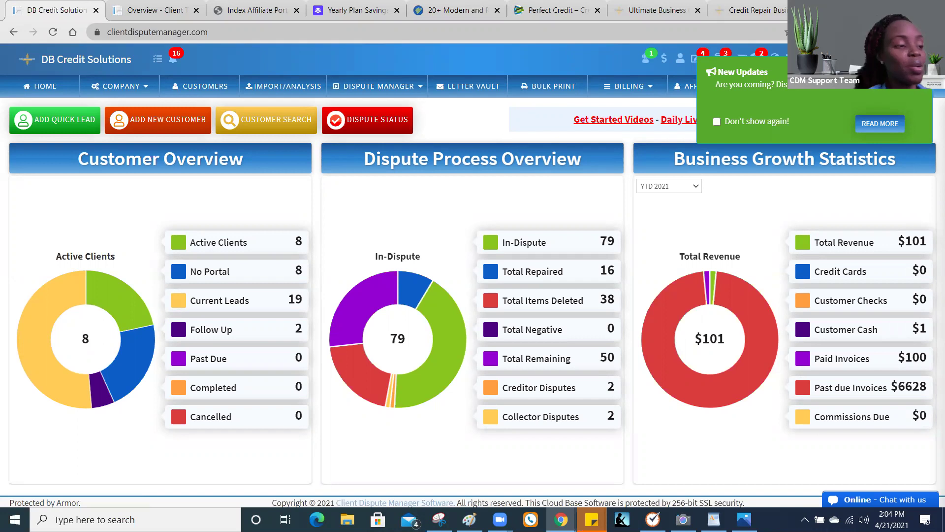
{"action": "left_click", "coordinate": [925, 66]}
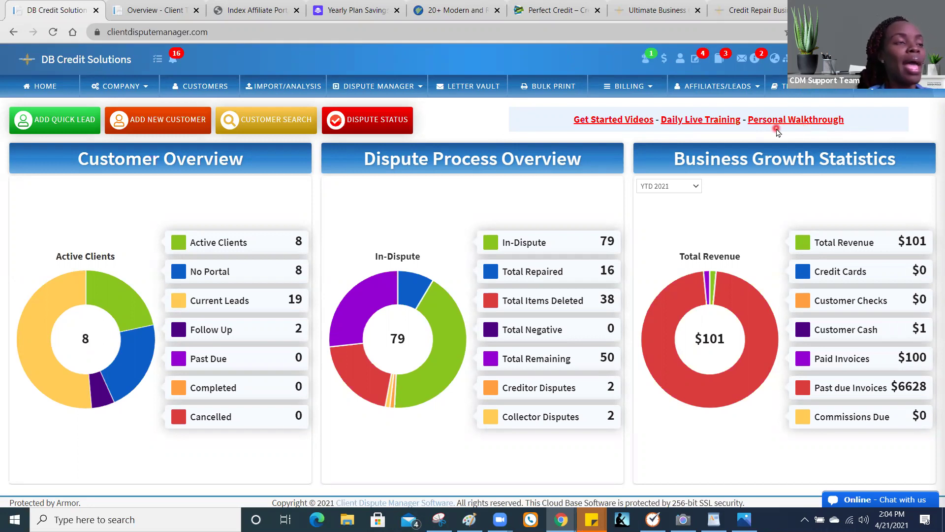
- Open the customer search window from the dashboard and close it without searching
{"action": "left_click", "coordinate": [720, 126]}
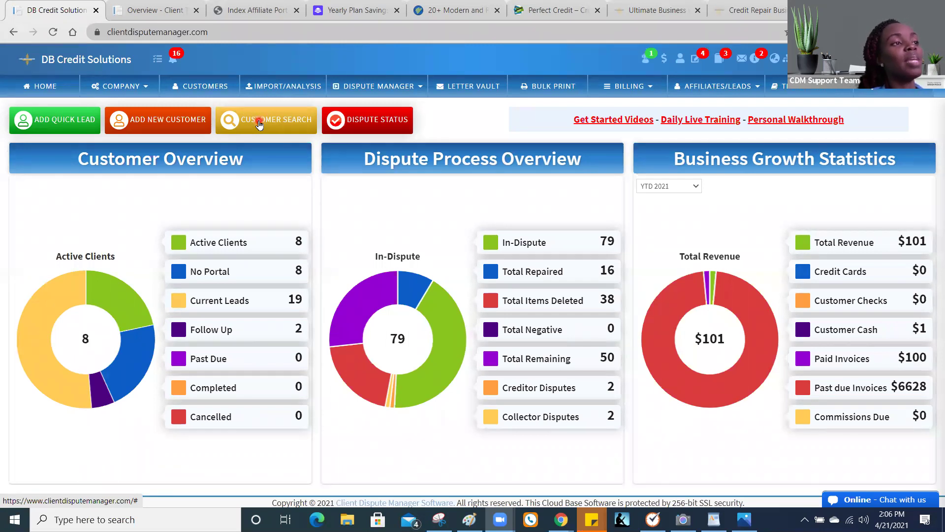
{"action": "left_click", "coordinate": [261, 122]}
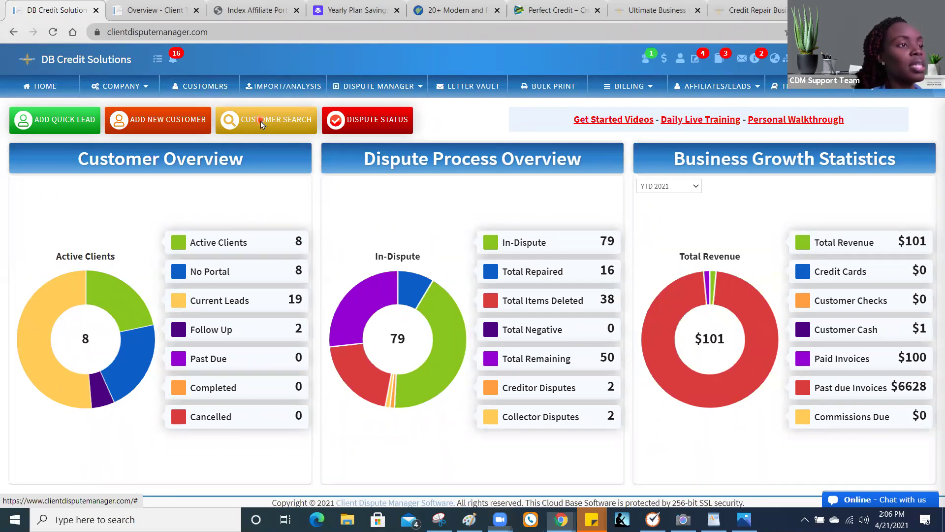
{"action": "left_click", "coordinate": [261, 121]}
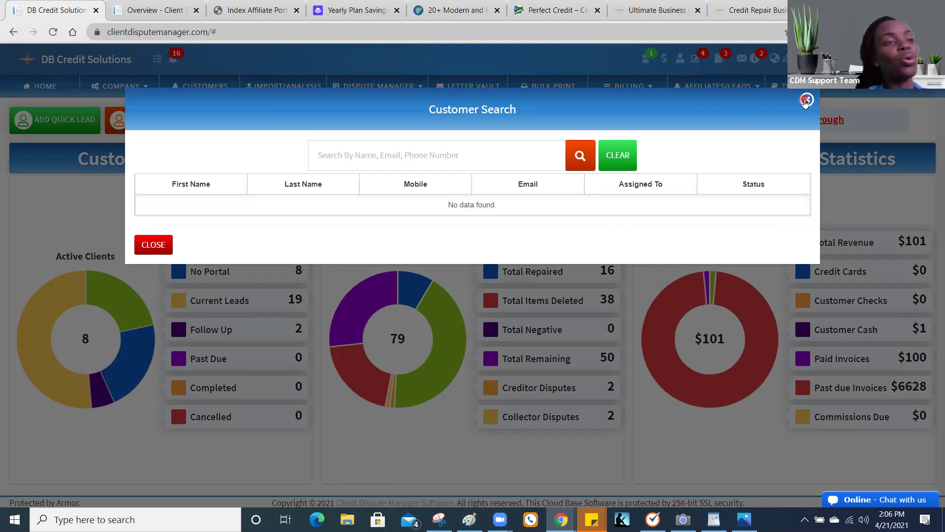
{"action": "left_click", "coordinate": [805, 100]}
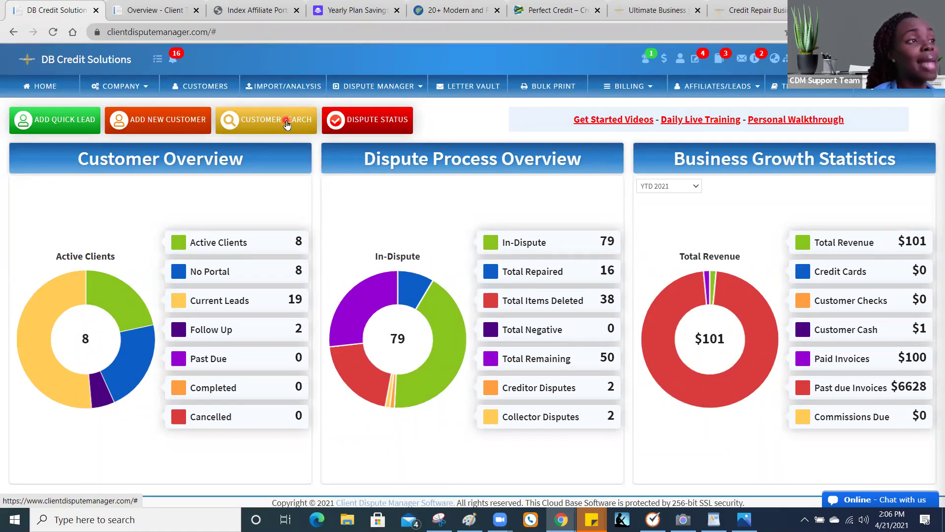
- Go to the company's employees and outsourcers page showing the employee information list
{"action": "left_click", "coordinate": [127, 87]}
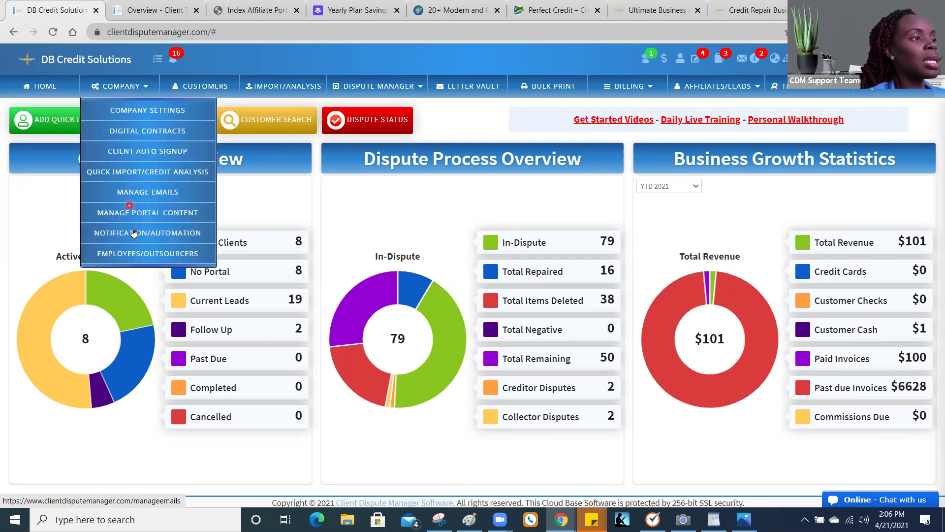
{"action": "left_click", "coordinate": [131, 254]}
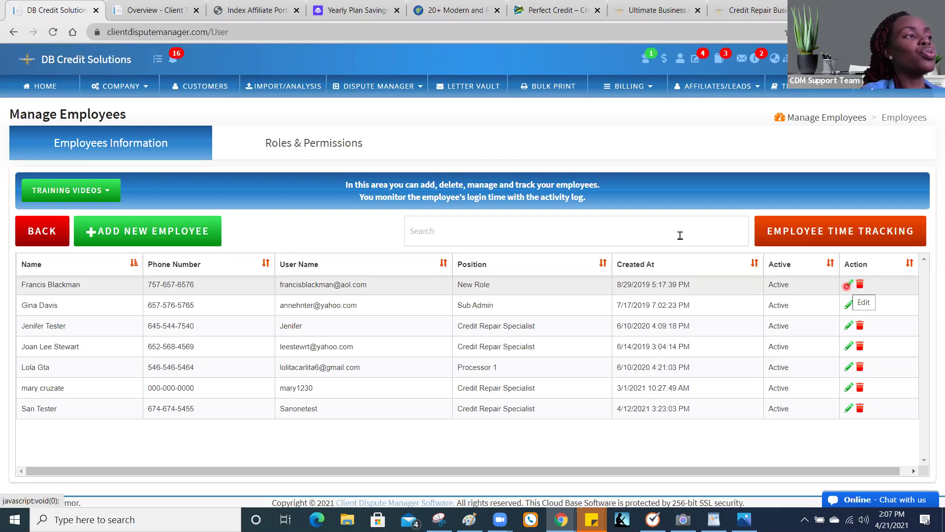
{"action": "left_click", "coordinate": [123, 92]}
{"action": "key", "text": "ctrl"}
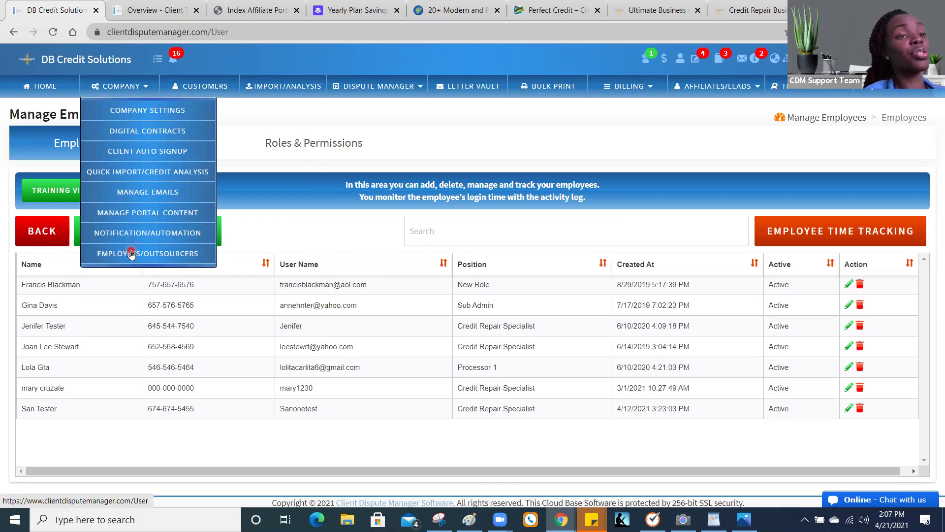
{"action": "left_click", "coordinate": [131, 253]}
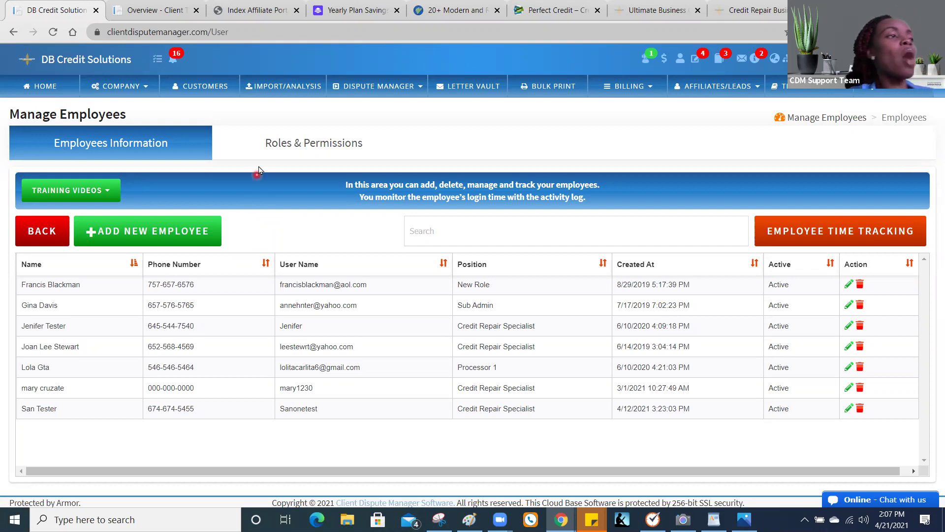
{"action": "left_click", "coordinate": [167, 146]}
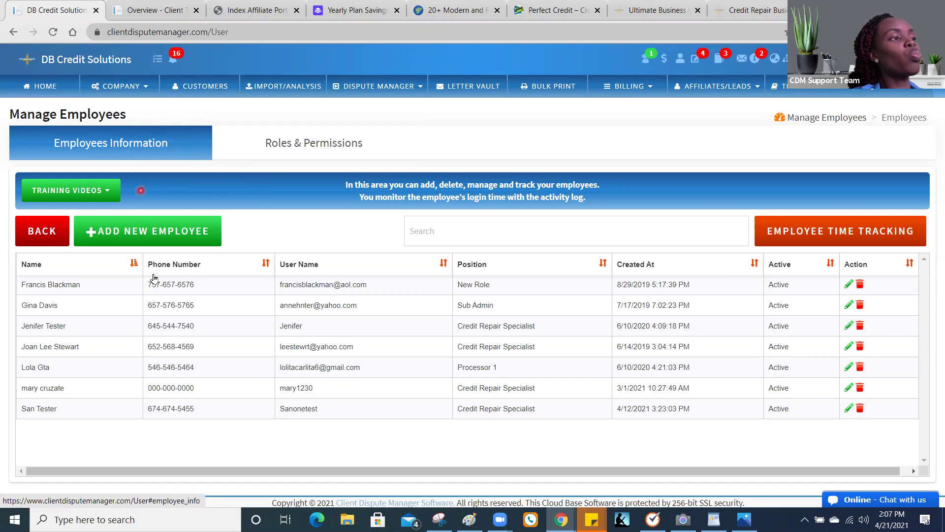
{"action": "left_click", "coordinate": [144, 241]}
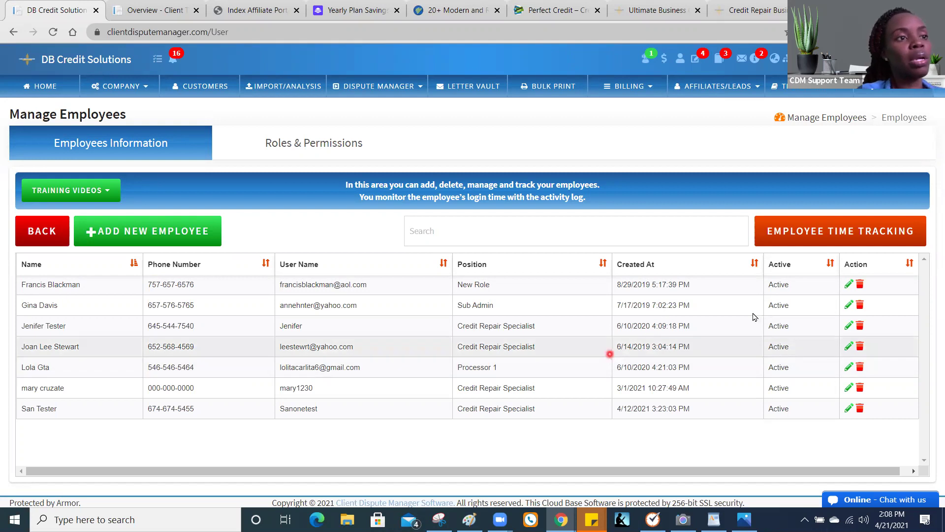
- Open the first listed employee's record for editing and review the available role and status options
{"action": "left_click", "coordinate": [848, 286]}
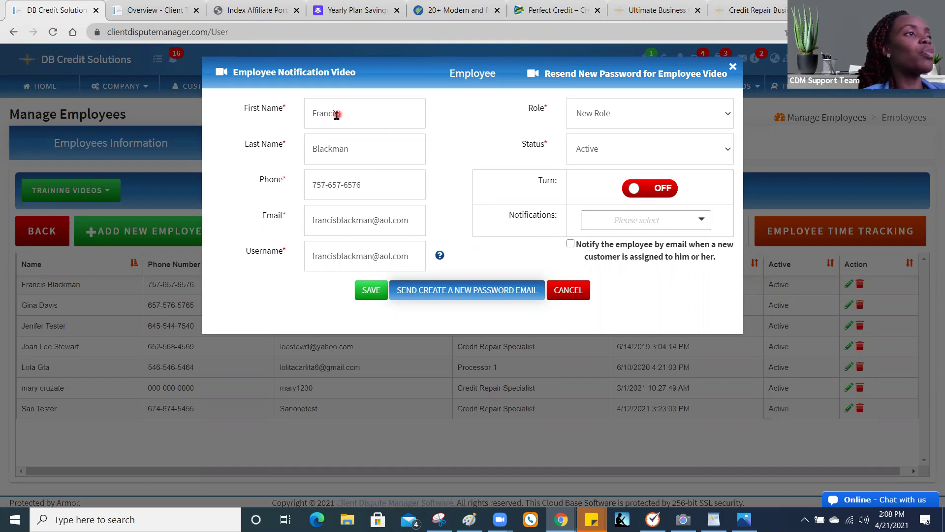
{"action": "left_click", "coordinate": [610, 116]}
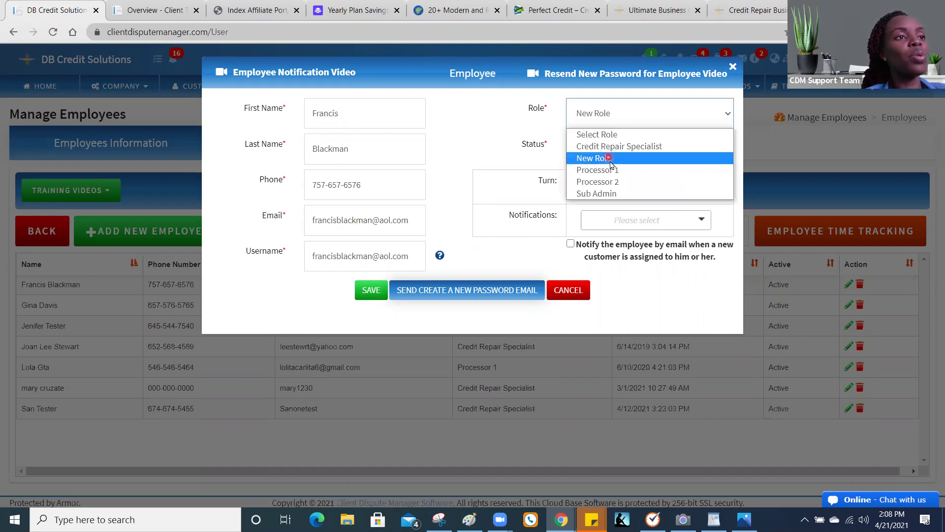
{"action": "left_click", "coordinate": [527, 135]}
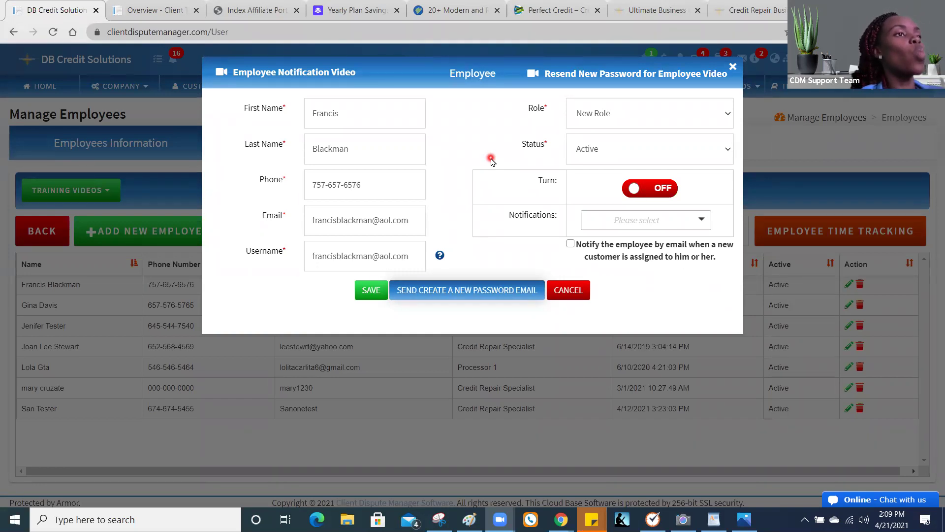
{"action": "left_click", "coordinate": [602, 121]}
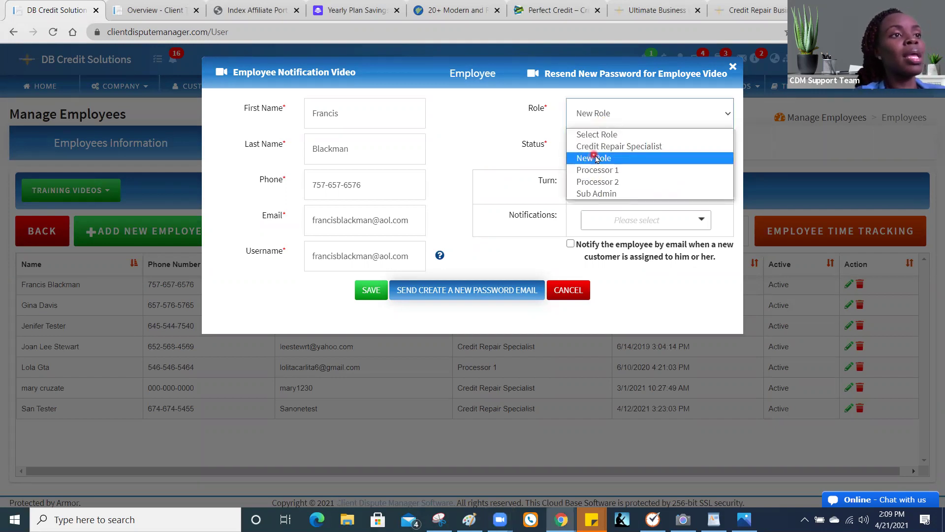
{"action": "left_click", "coordinate": [538, 122]}
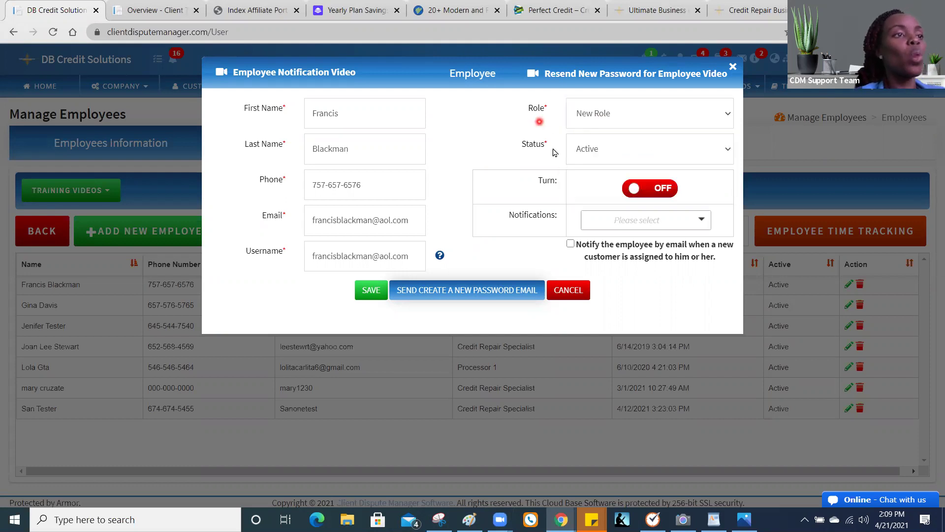
{"action": "left_click", "coordinate": [580, 154]}
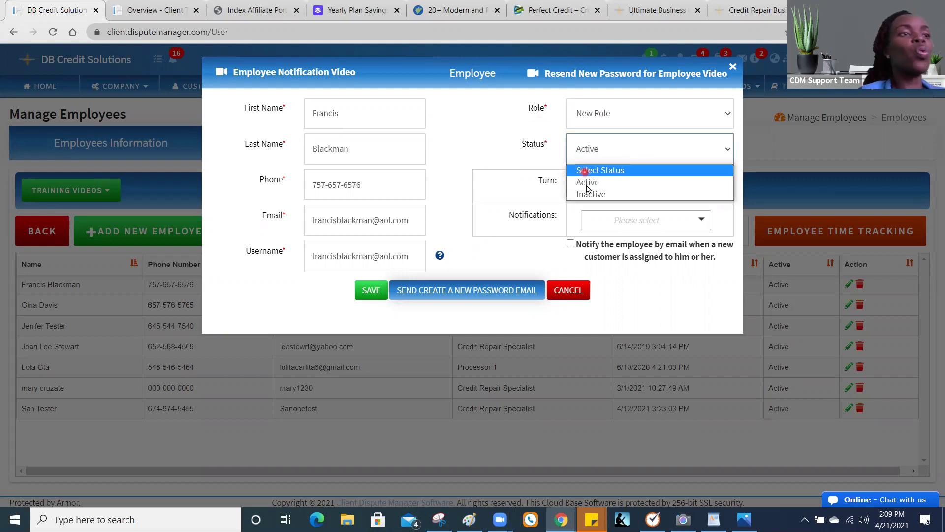
{"action": "left_click", "coordinate": [541, 166]}
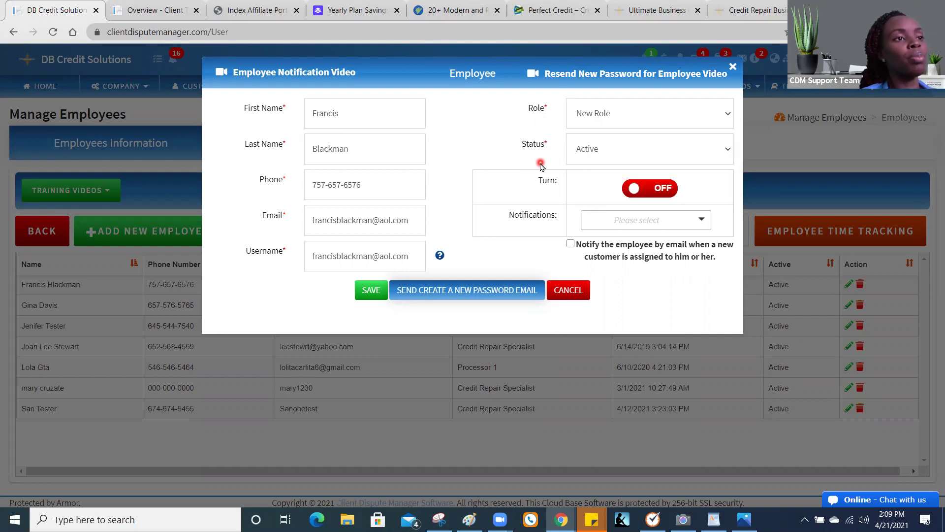
- Turn on the employee's notifications, select Active Customer, and enable email notice when a new customer is assigned
{"action": "left_click", "coordinate": [629, 191]}
{"action": "left_click", "coordinate": [639, 217]}
{"action": "left_click", "coordinate": [640, 219]}
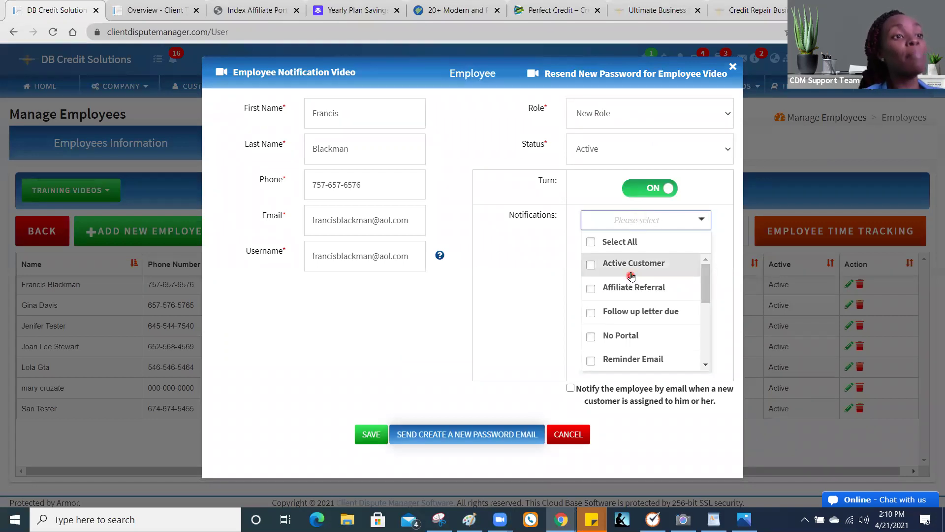
{"action": "left_click", "coordinate": [592, 267]}
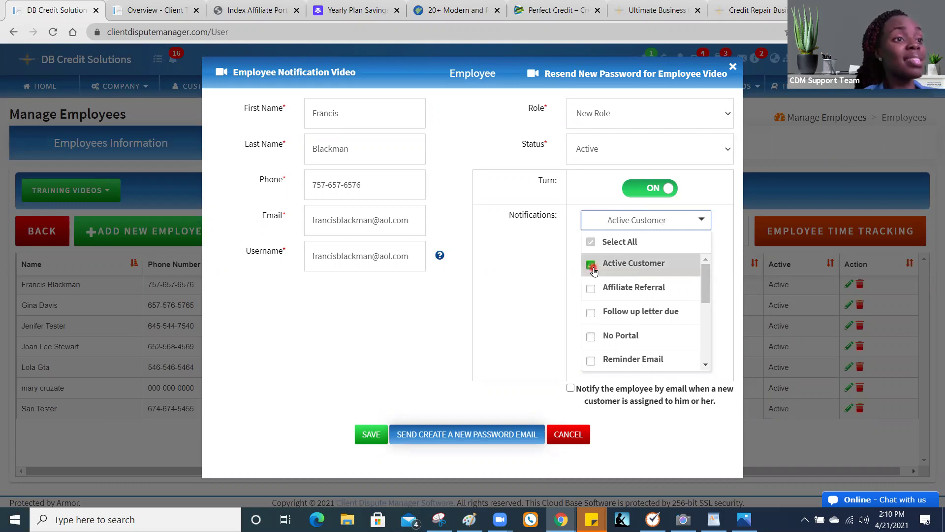
{"action": "left_click", "coordinate": [571, 388]}
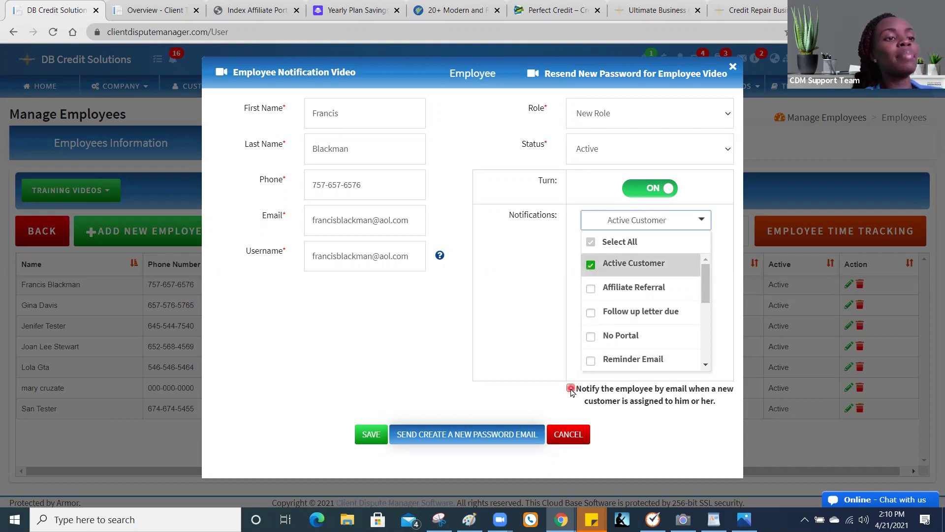
{"action": "left_click", "coordinate": [571, 390]}
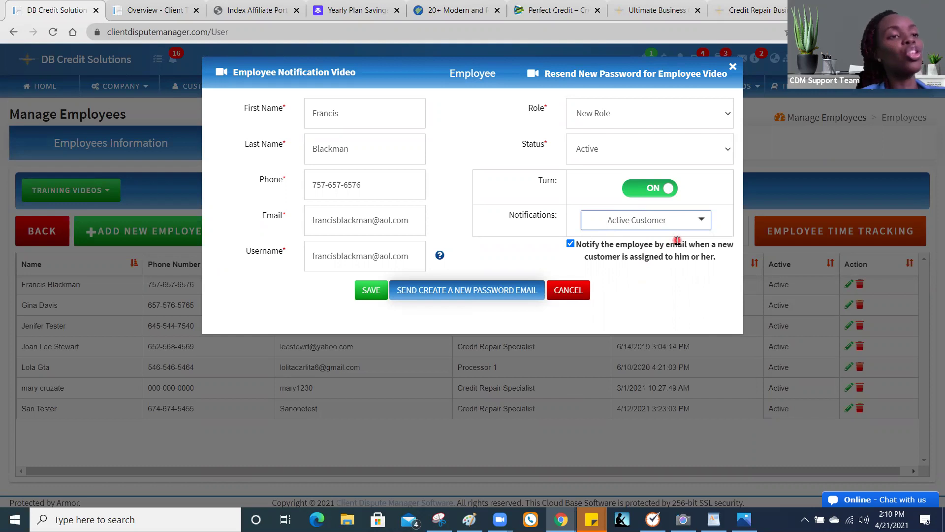
- Review all notification types available for the employee and deselect Active Customer
{"action": "left_click", "coordinate": [701, 221]}
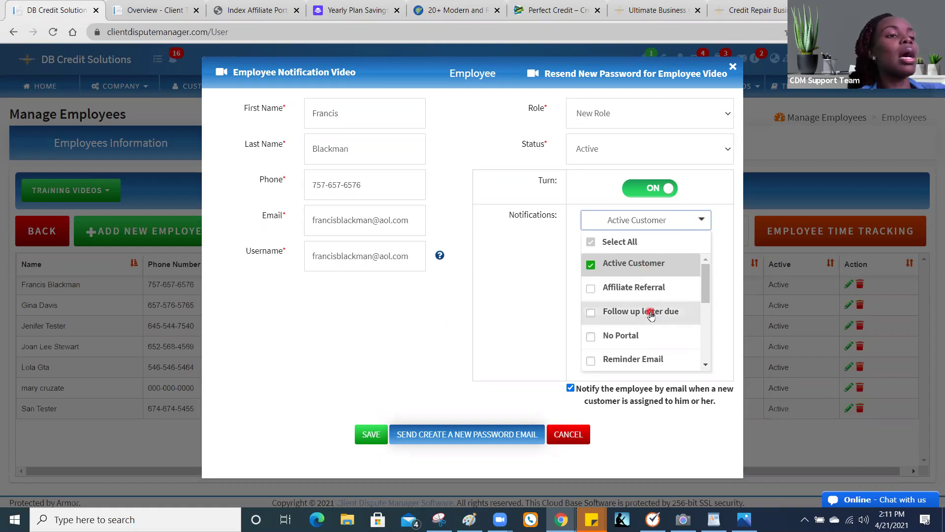
{"action": "left_click_drag", "start_coordinate": [706, 299], "coordinate": [677, 314]}
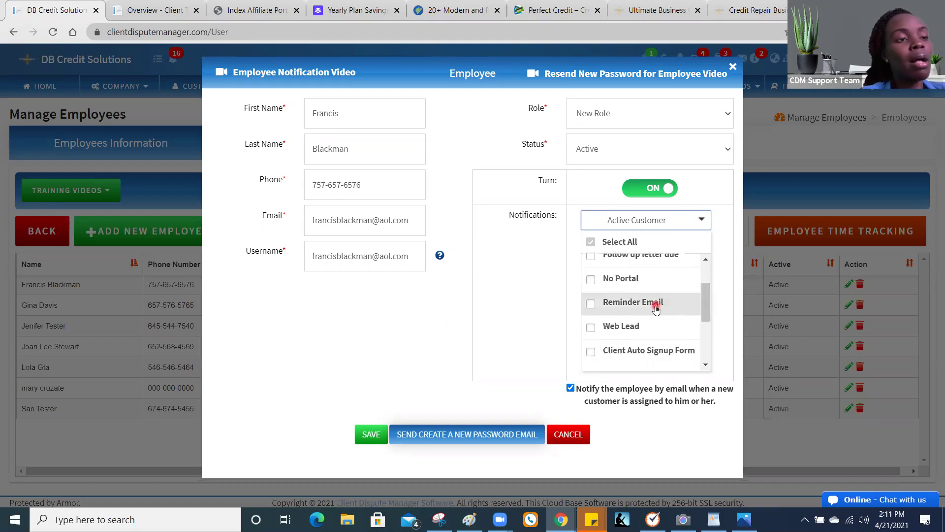
{"action": "left_click_drag", "start_coordinate": [707, 315], "coordinate": [710, 332]}
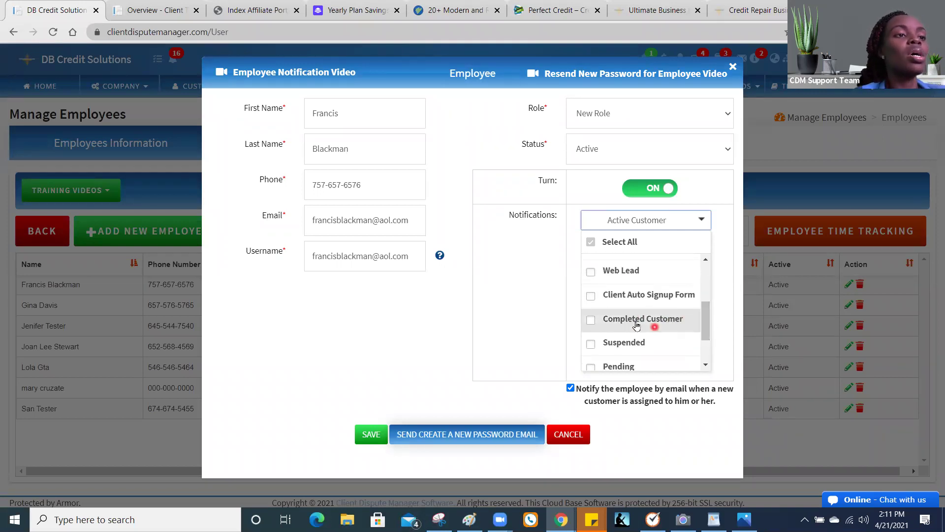
{"action": "mouse_move", "coordinate": [707, 338]}
{"action": "left_mouse_down"}
{"action": "mouse_move", "coordinate": [707, 350]}
{"action": "mouse_move", "coordinate": [690, 344]}
{"action": "left_mouse_up"}
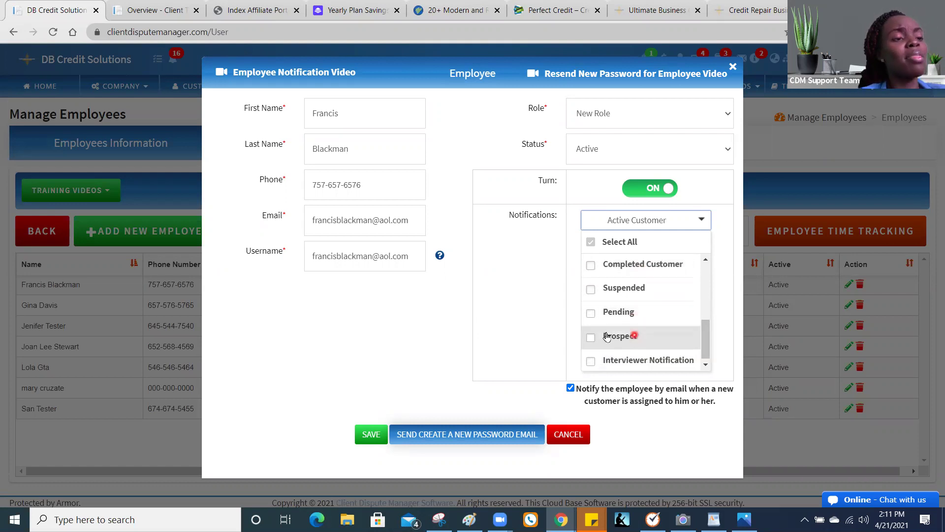
{"action": "left_click_drag", "start_coordinate": [705, 348], "coordinate": [706, 359]}
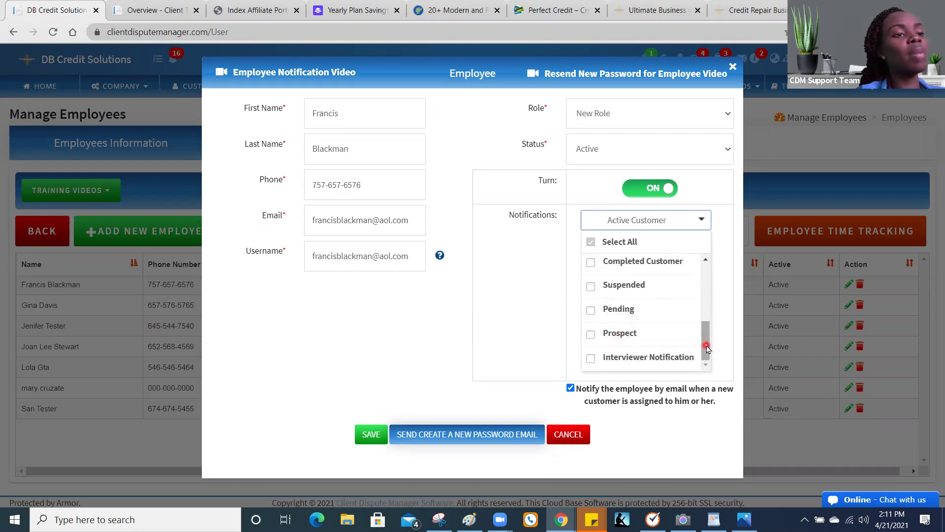
{"action": "left_click_drag", "start_coordinate": [706, 349], "coordinate": [713, 278]}
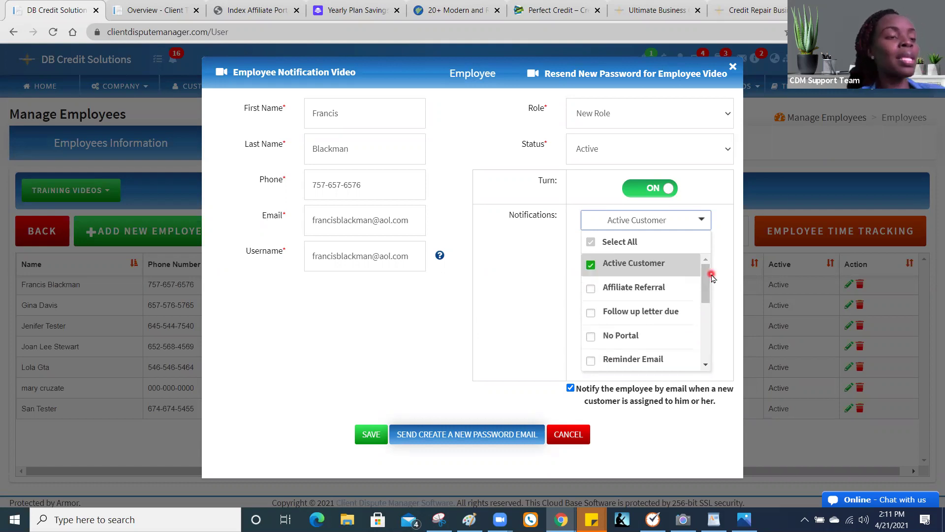
{"action": "left_click", "coordinate": [592, 266]}
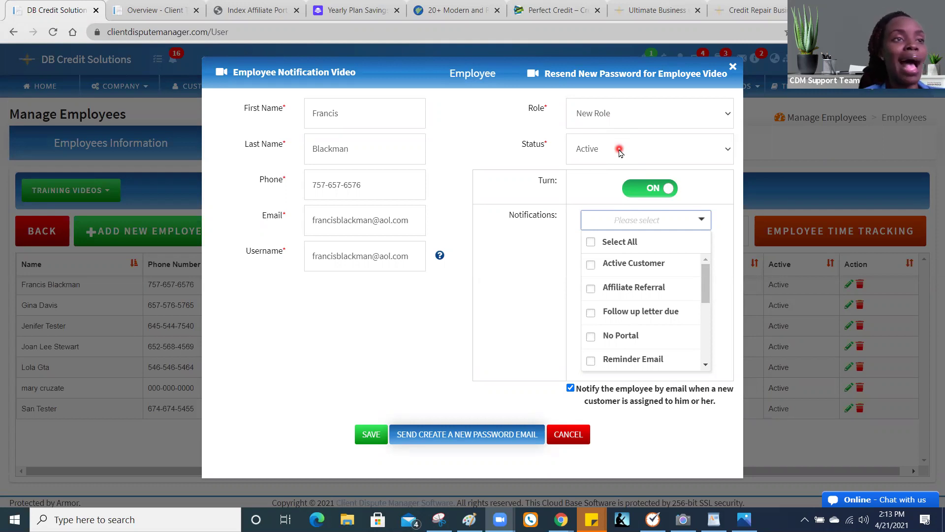
{"action": "left_click", "coordinate": [620, 151]}
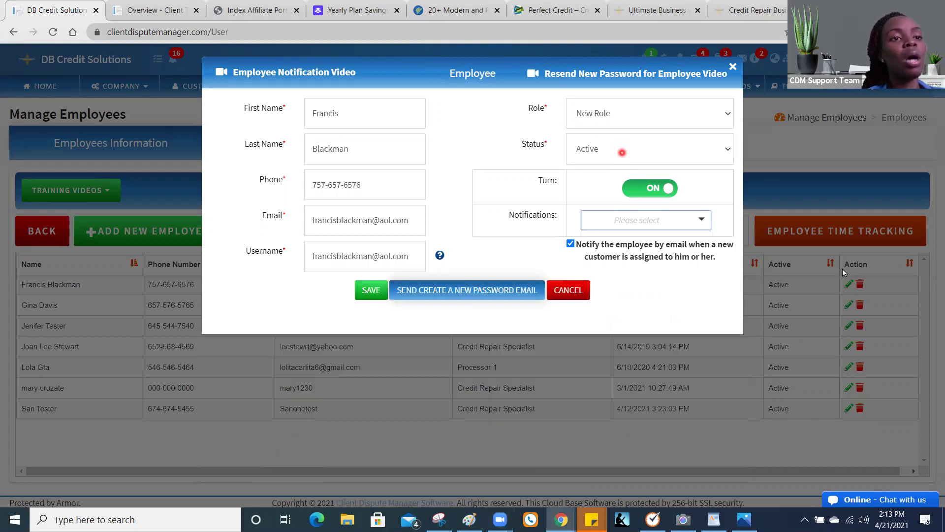
{"action": "left_click", "coordinate": [852, 283]}
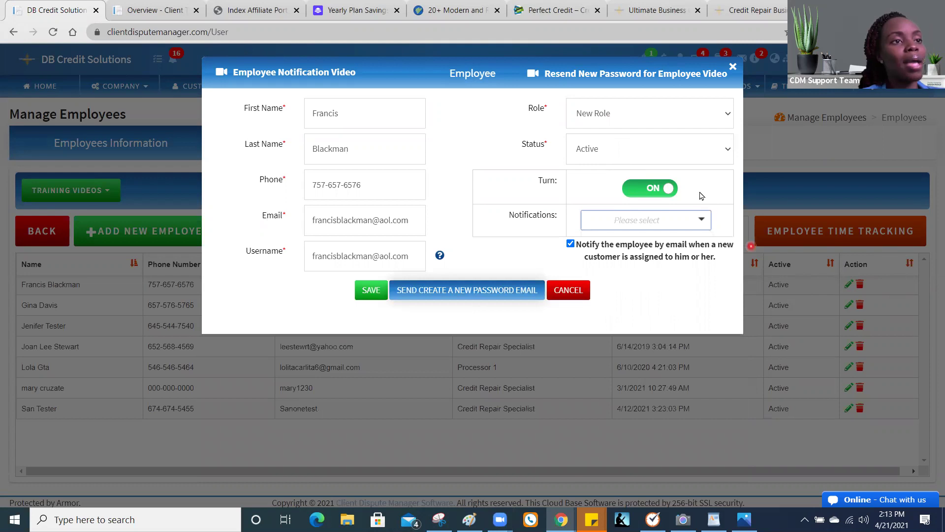
- Set the employee's status to Inactive and close the record without saving
{"action": "left_click", "coordinate": [628, 155]}
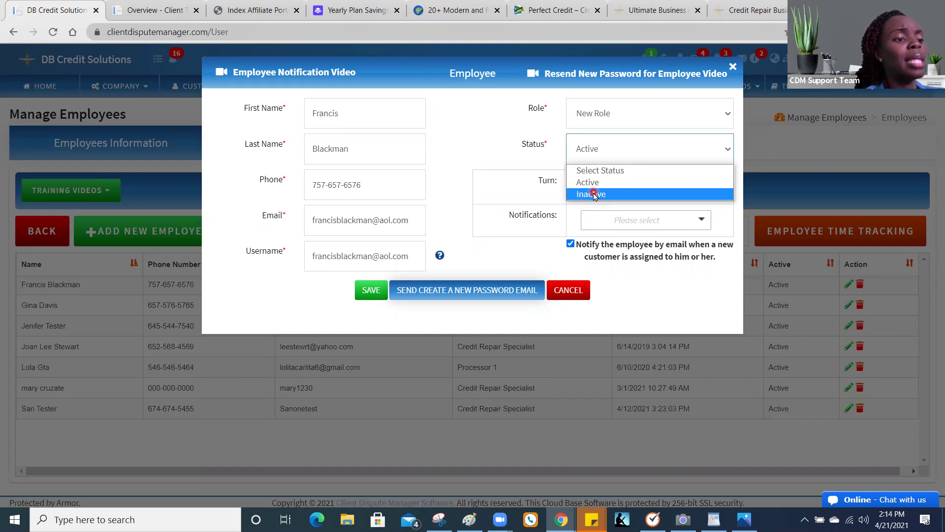
{"action": "left_click", "coordinate": [593, 195]}
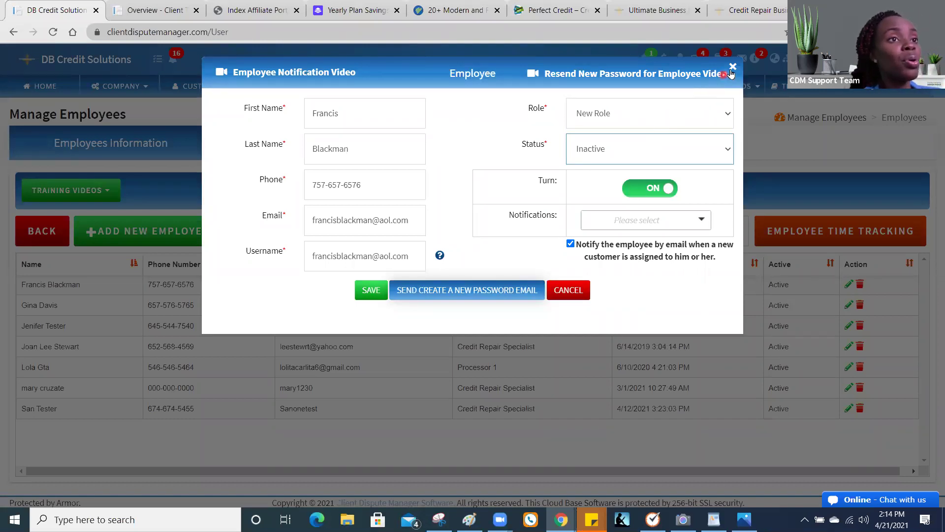
{"action": "left_click", "coordinate": [733, 69]}
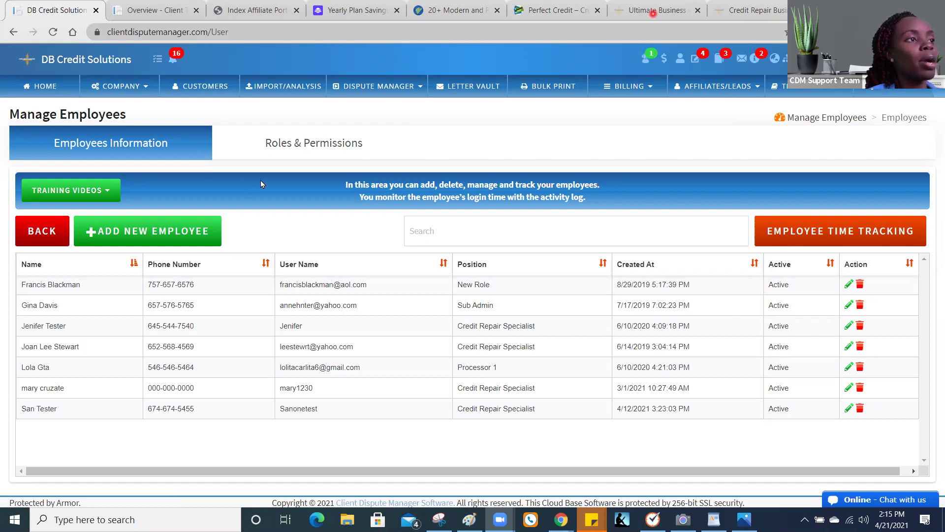
- Go to the roles and permissions list, open the form for adding a new role, and close it without saving
{"action": "left_click", "coordinate": [303, 159]}
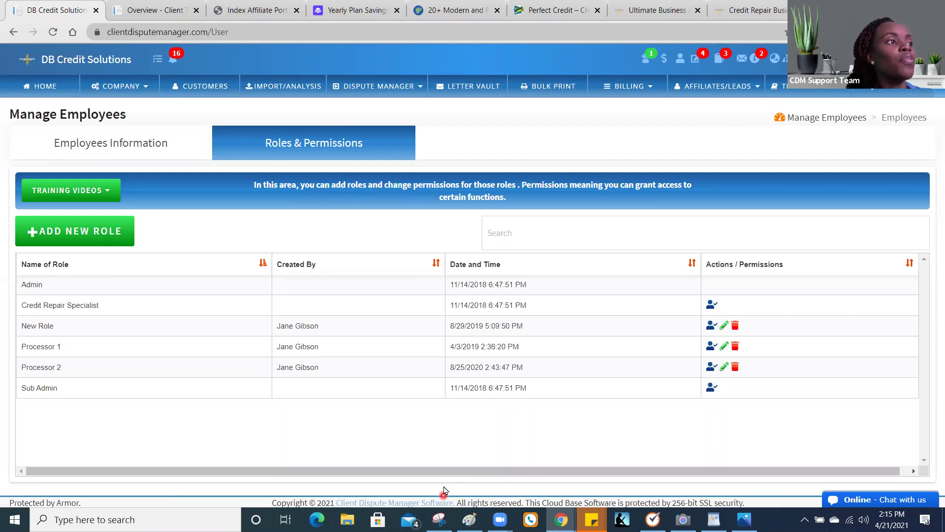
{"action": "left_click", "coordinate": [53, 241]}
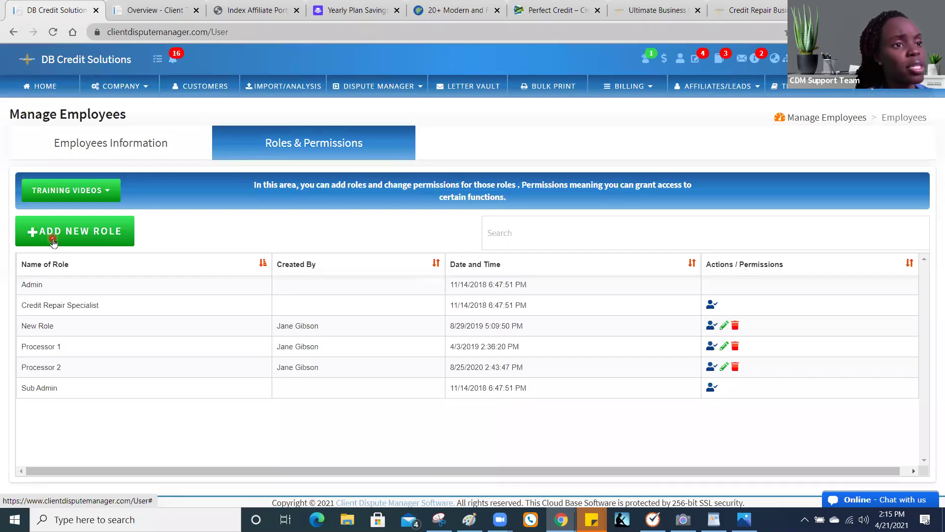
{"action": "left_click", "coordinate": [52, 241]}
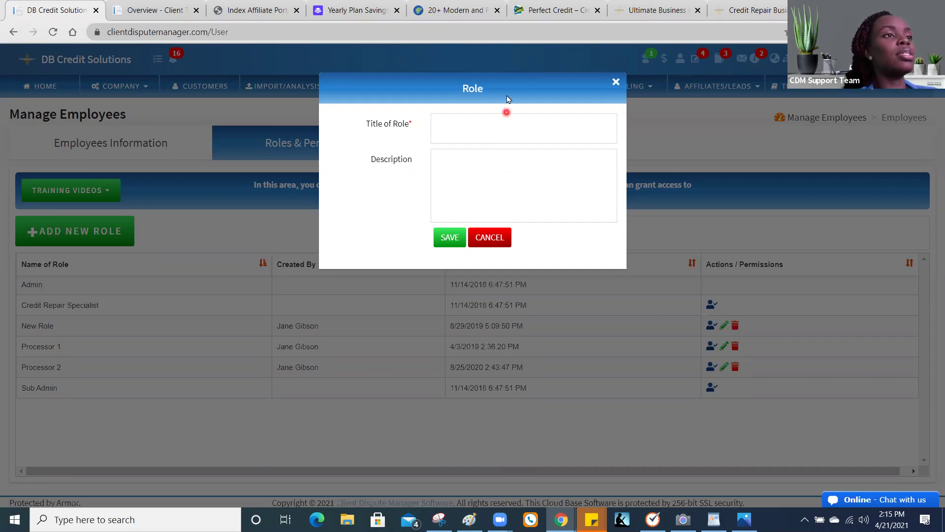
{"action": "left_click", "coordinate": [510, 69]}
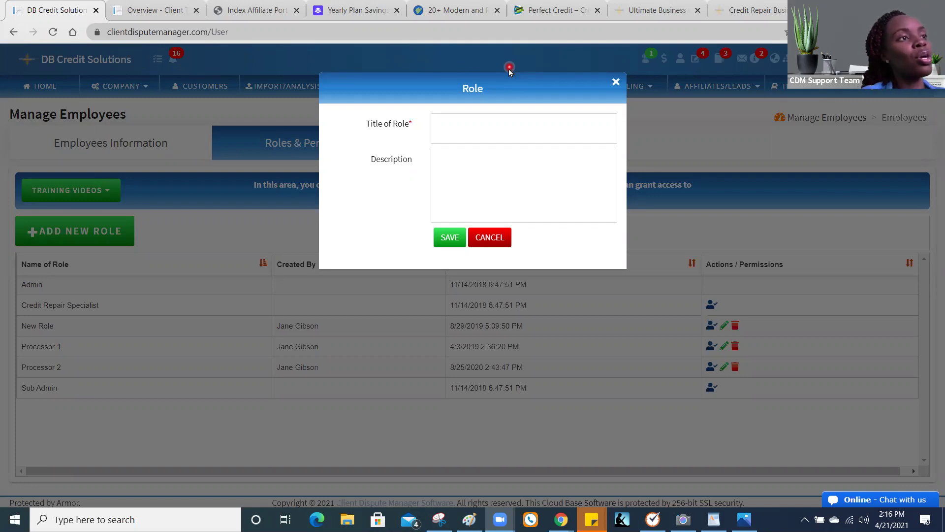
{"action": "left_click", "coordinate": [617, 84]}
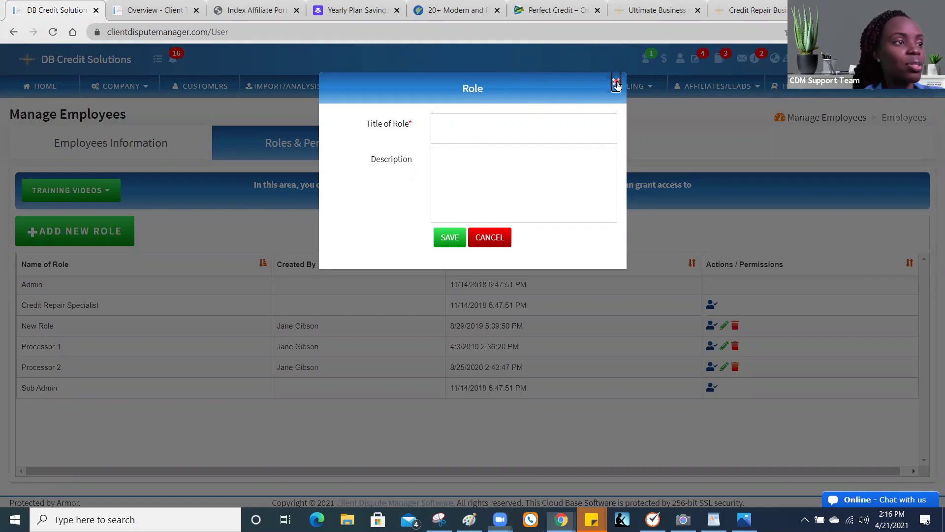
{"action": "left_click", "coordinate": [616, 84]}
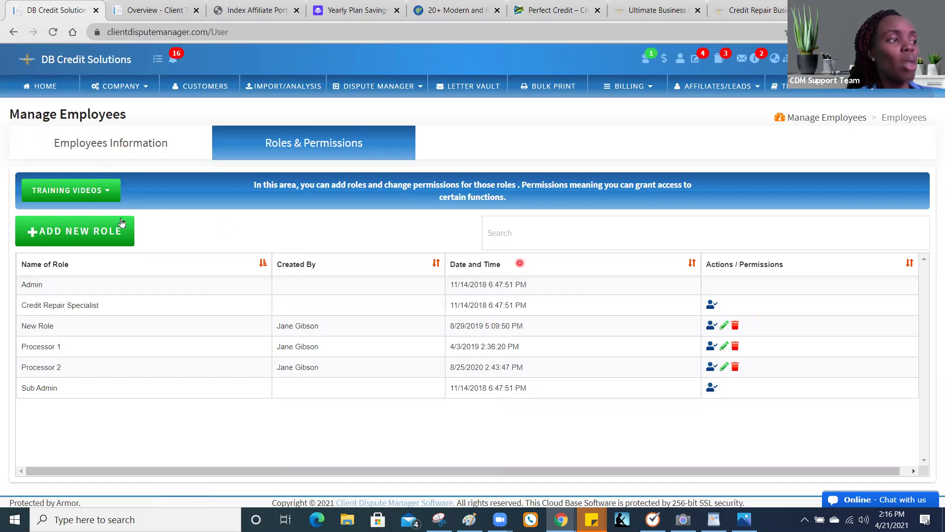
- Open the permissions page for the role named New Role
{"action": "left_click", "coordinate": [711, 333]}
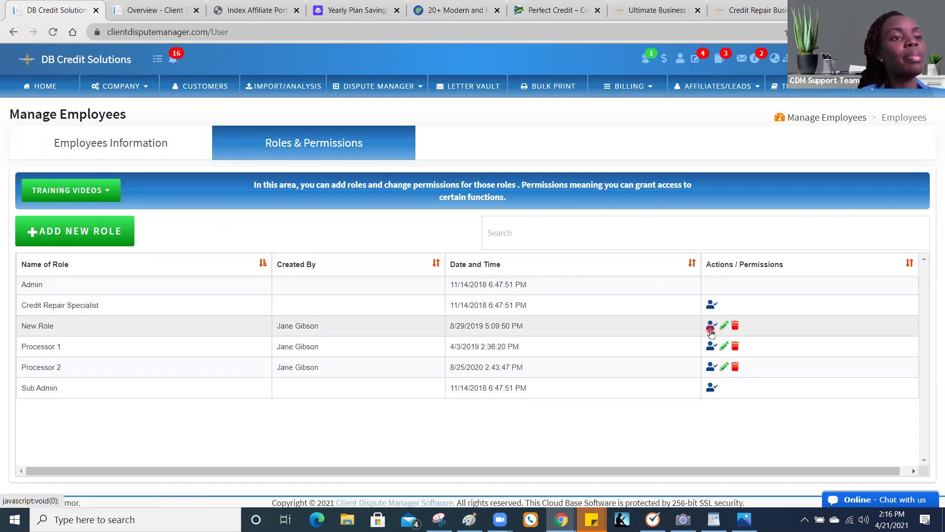
{"action": "left_click", "coordinate": [711, 333]}
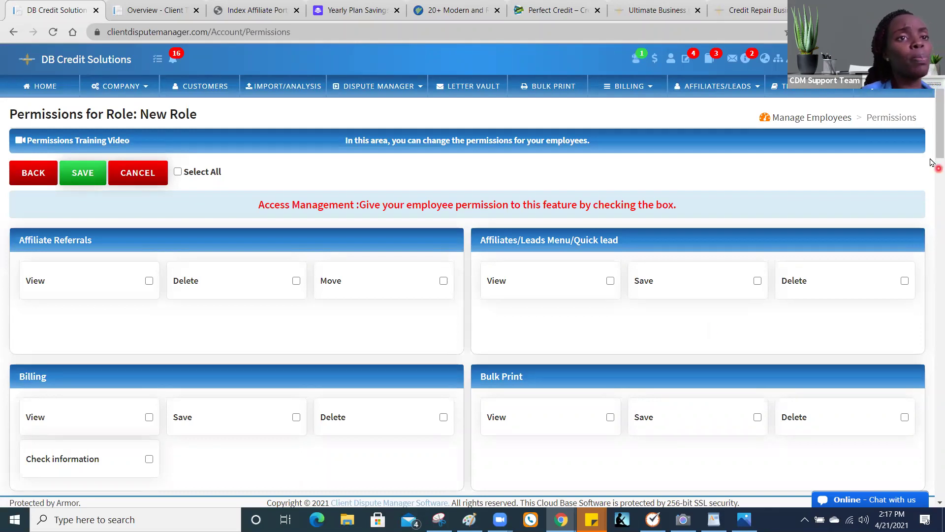
{"action": "left_click_drag", "start_coordinate": [932, 159], "coordinate": [932, 123]}
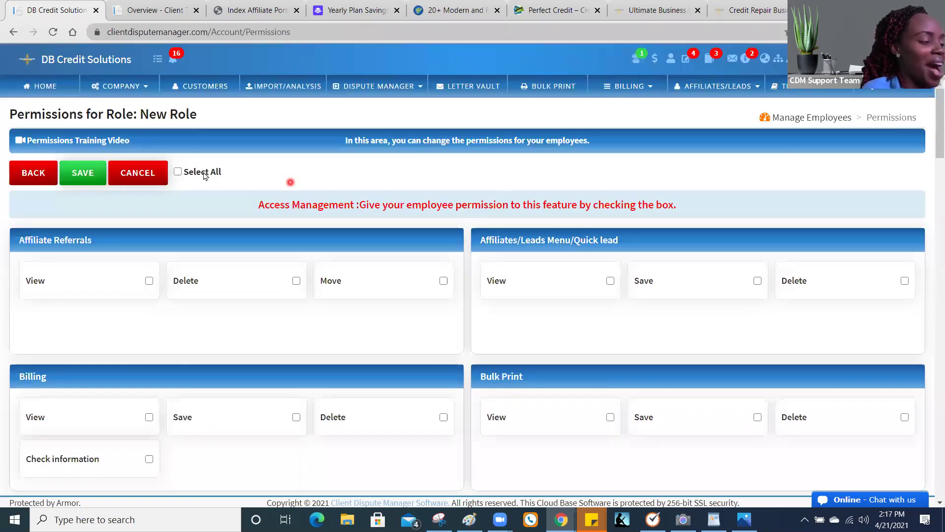
- Try selecting and clearing all permissions for New Role, then review the feature sections with everything selected
{"action": "left_click", "coordinate": [177, 173]}
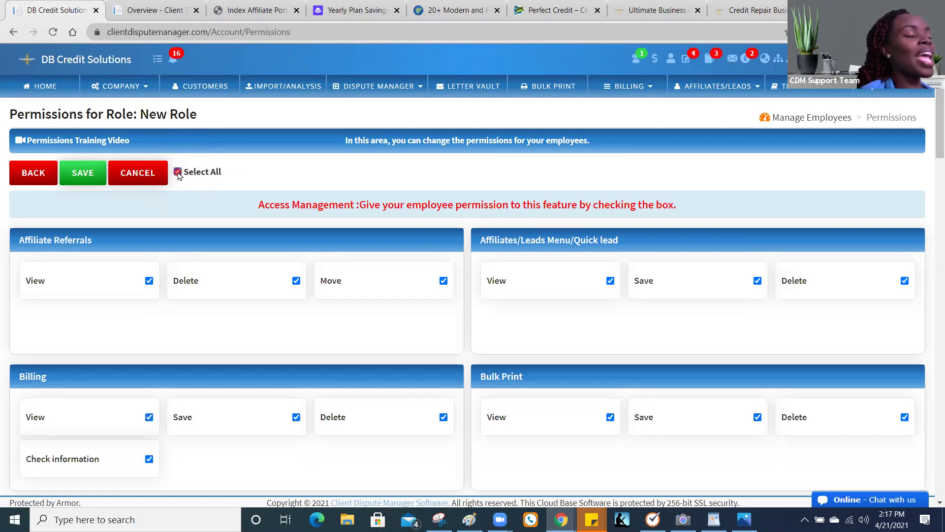
{"action": "left_click", "coordinate": [178, 173]}
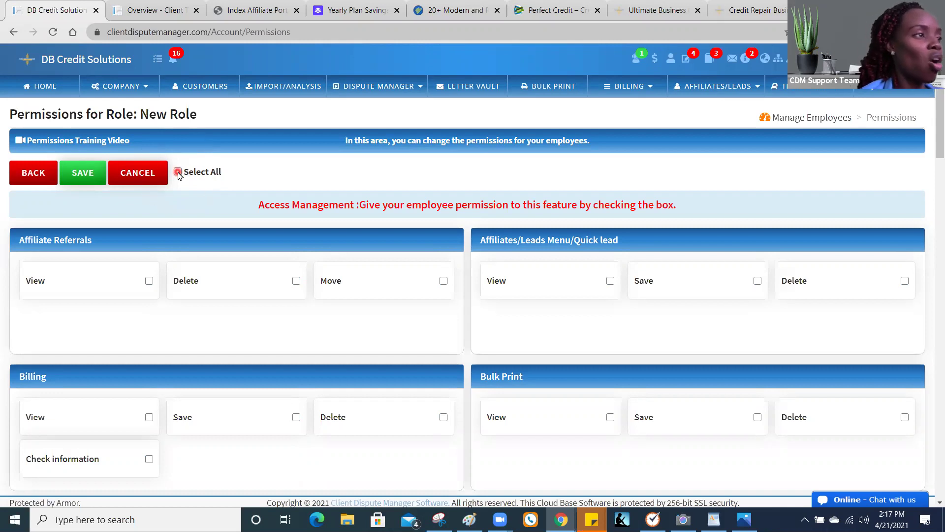
{"action": "left_click", "coordinate": [178, 172]}
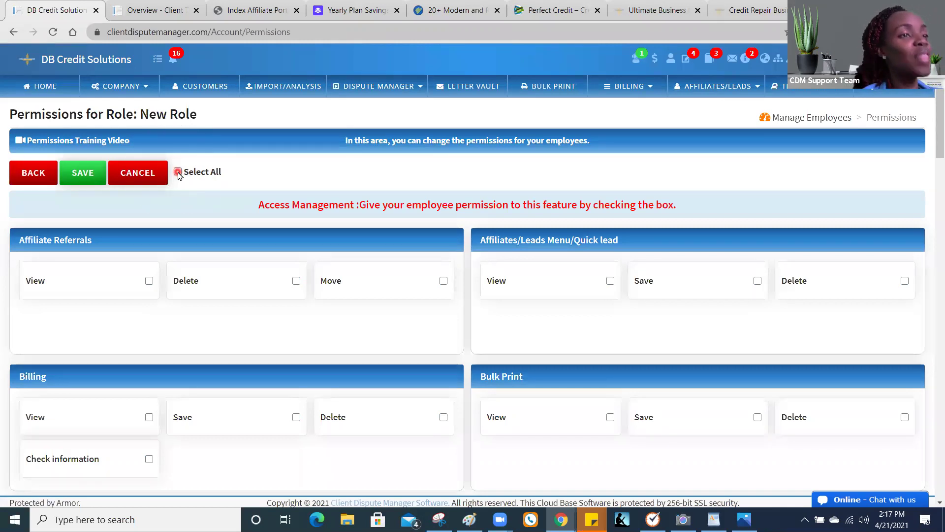
{"action": "left_click", "coordinate": [178, 173]}
{"action": "left_click", "coordinate": [178, 172]}
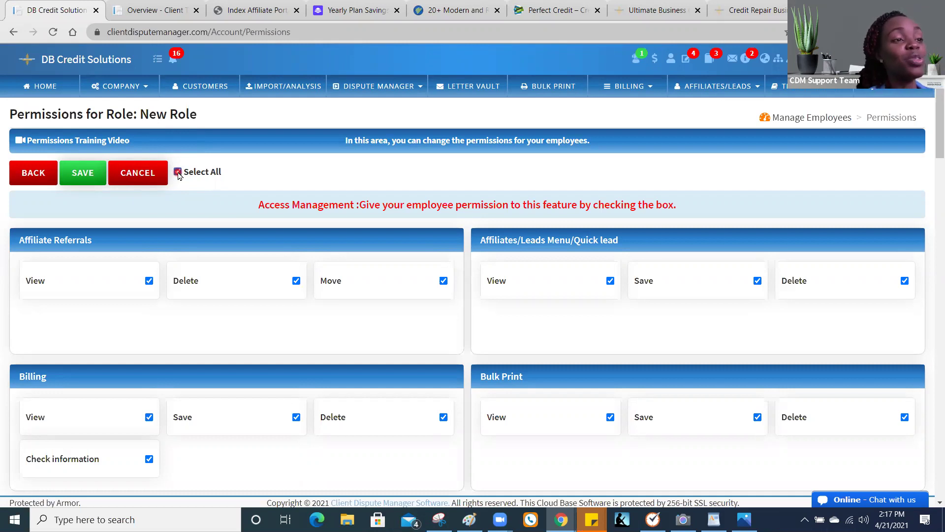
{"action": "left_click_drag", "start_coordinate": [940, 147], "coordinate": [932, 375]}
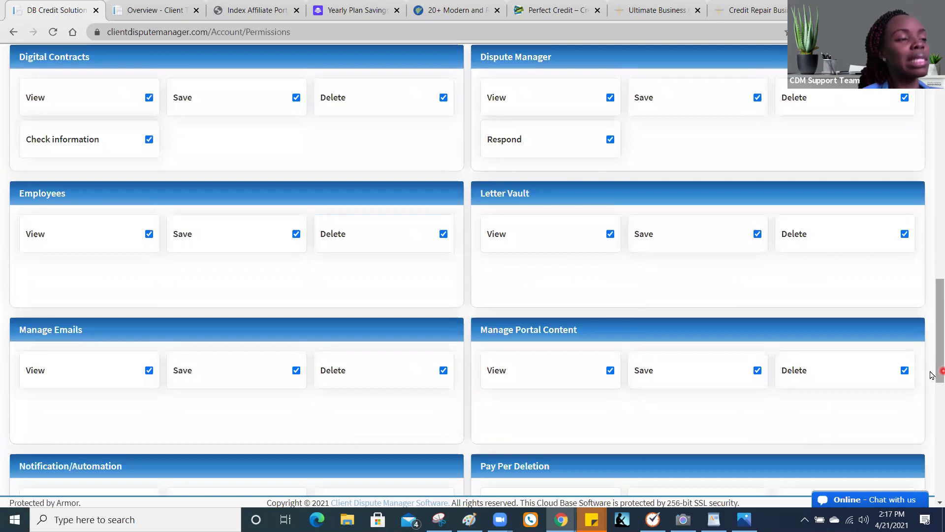
{"action": "left_click_drag", "start_coordinate": [932, 375], "coordinate": [932, 123]}
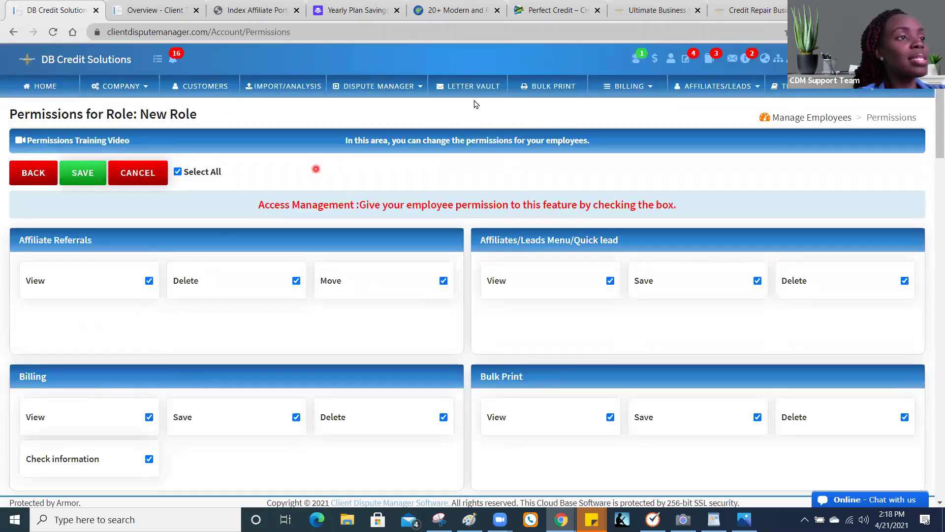
- Clear all of New Role's permissions, then grant View, Delete and Move under Affiliate Referrals
{"action": "left_click", "coordinate": [178, 172]}
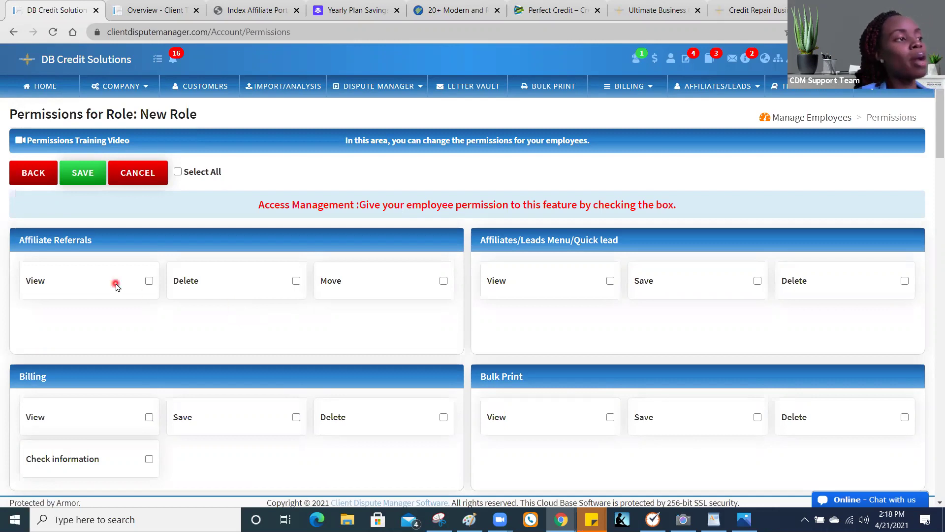
{"action": "left_click", "coordinate": [149, 281]}
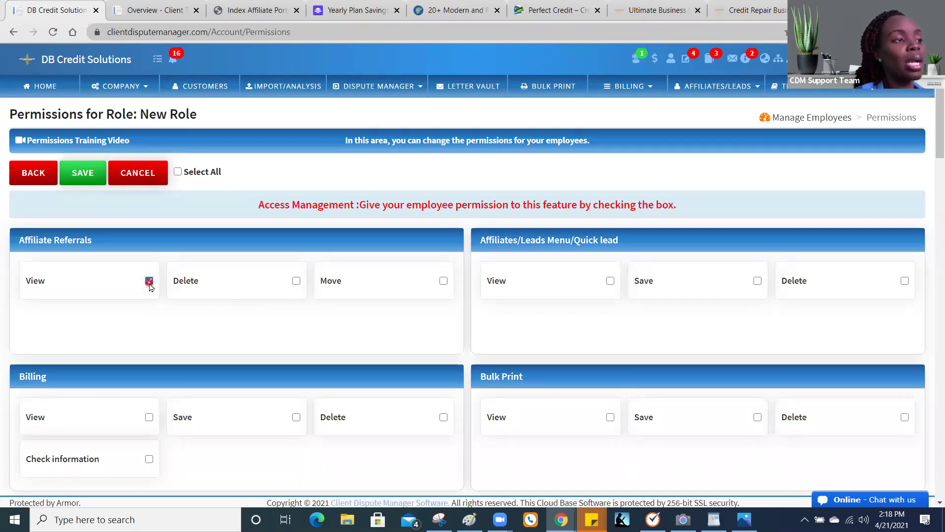
{"action": "left_click", "coordinate": [297, 282]}
{"action": "left_click", "coordinate": [443, 281]}
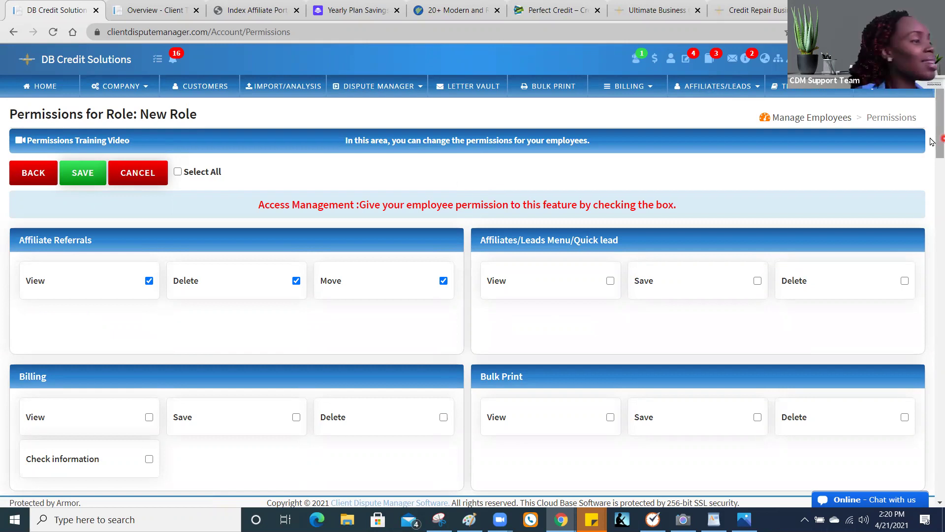
{"action": "scroll", "coordinate": [932, 141], "scroll_direction": "down", "scroll_amount": 3}
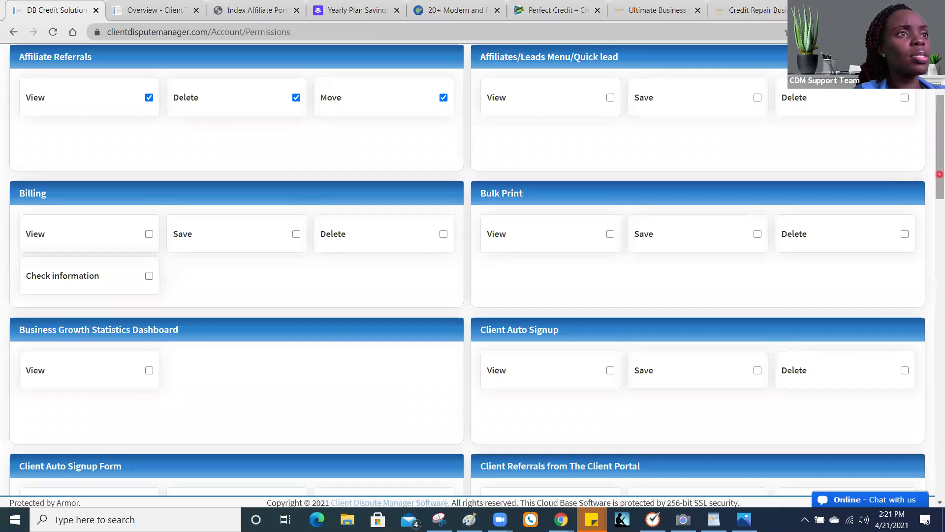
{"action": "scroll", "coordinate": [940, 175], "scroll_direction": "up", "scroll_amount": 4}
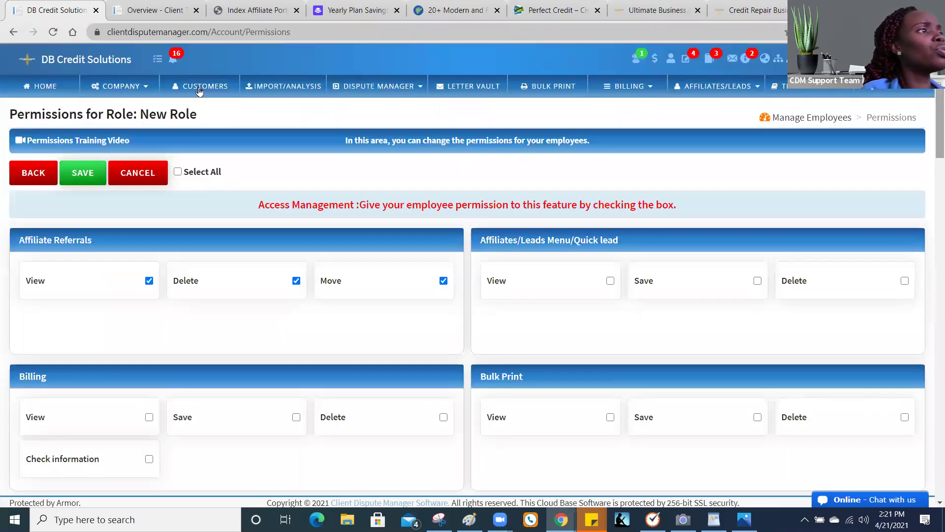
- Leave without saving, return to the roles list through the employees and outsourcers page, and reopen New Role's permissions
{"action": "left_click", "coordinate": [123, 93]}
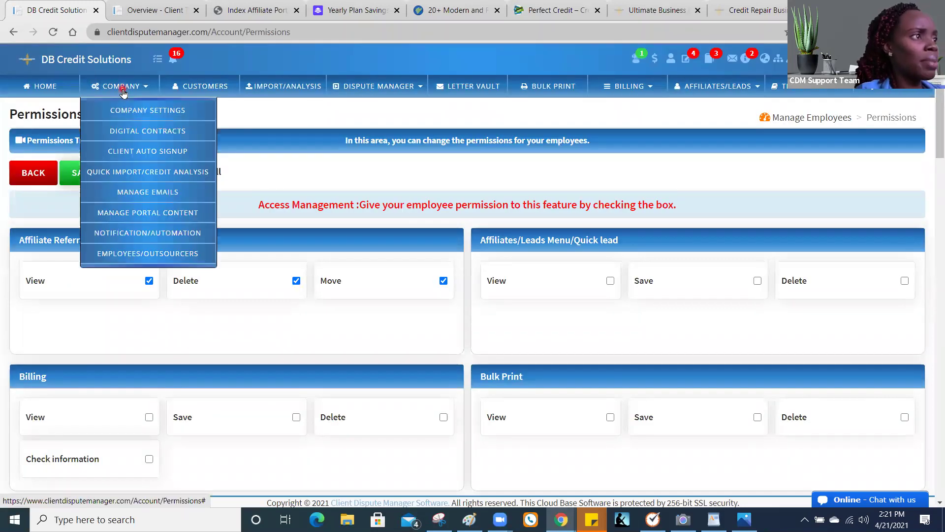
{"action": "left_click", "coordinate": [131, 259]}
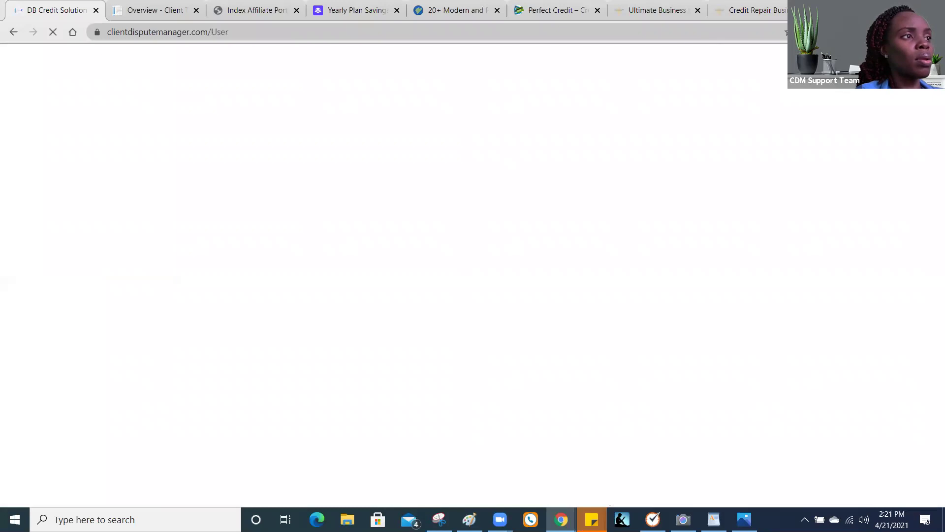
{"action": "left_click", "coordinate": [330, 135]}
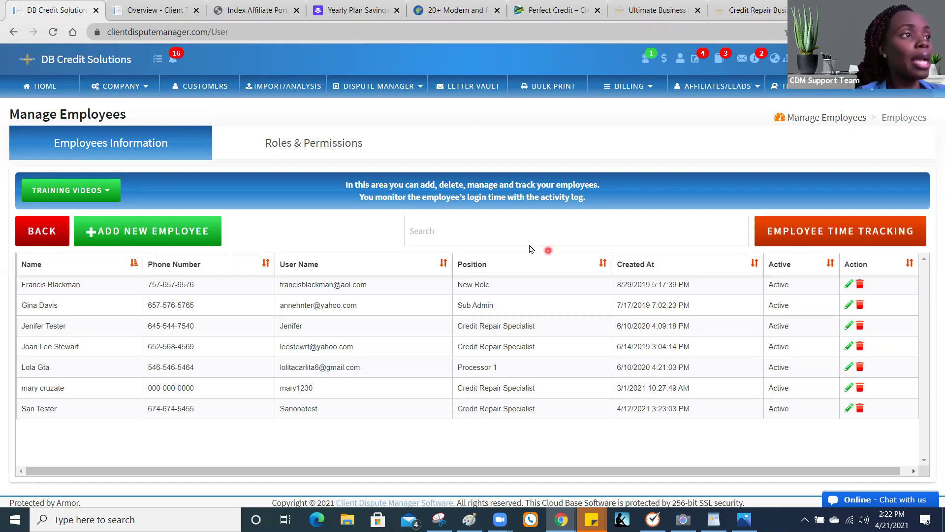
{"action": "left_click", "coordinate": [348, 149]}
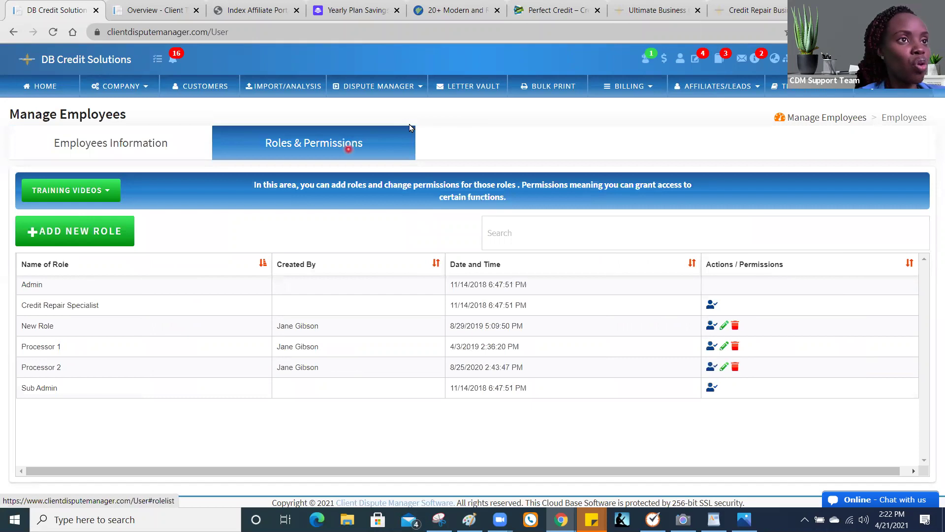
{"action": "left_click", "coordinate": [709, 328]}
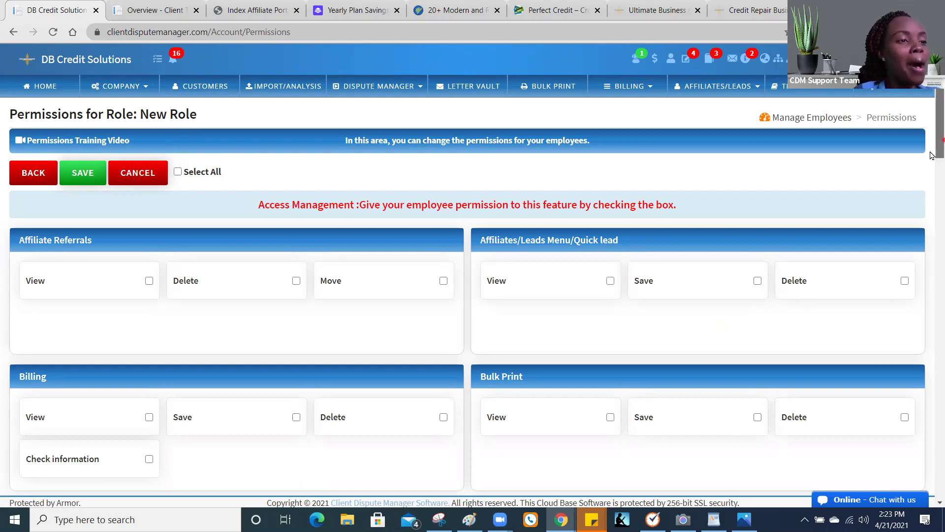
- Find New Role's Customers permissions and switch Restrict Customers off and back on
{"action": "scroll", "coordinate": [932, 147], "scroll_direction": "down", "scroll_amount": 2}
{"action": "scroll", "coordinate": [932, 194], "scroll_direction": "down", "scroll_amount": 3}
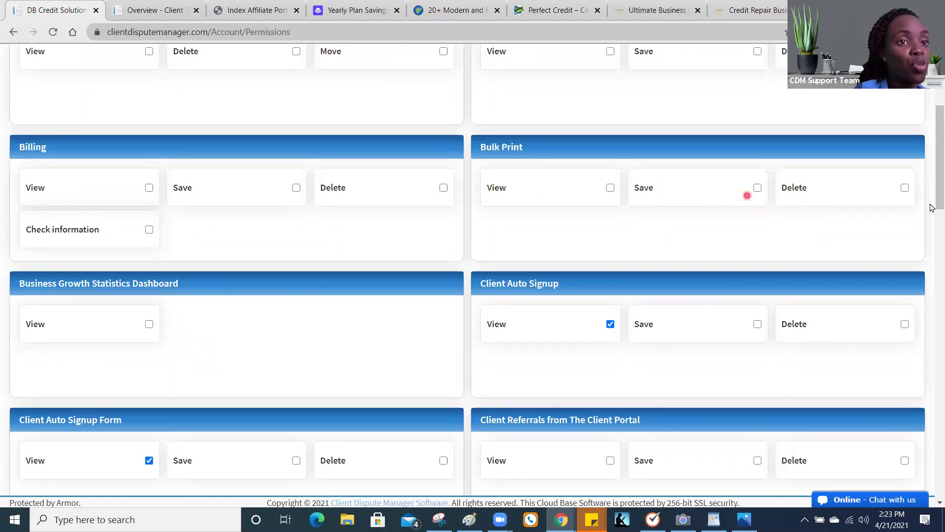
{"action": "left_click_drag", "start_coordinate": [932, 223], "coordinate": [932, 287]}
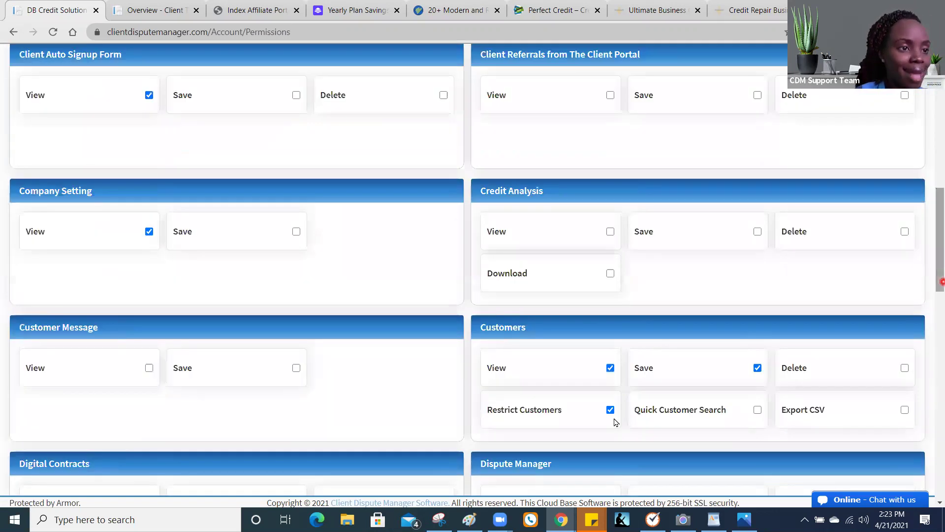
{"action": "key", "text": "ctrl"}
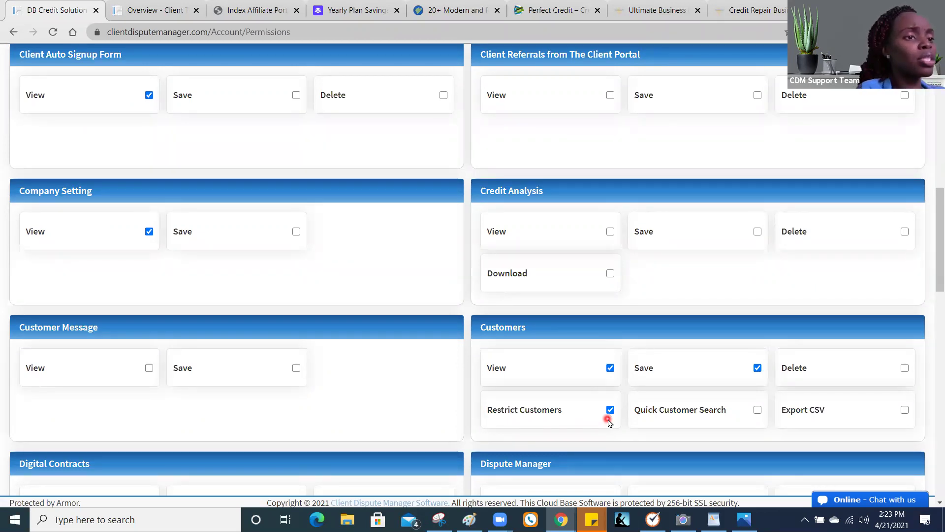
{"action": "left_click", "coordinate": [611, 411]}
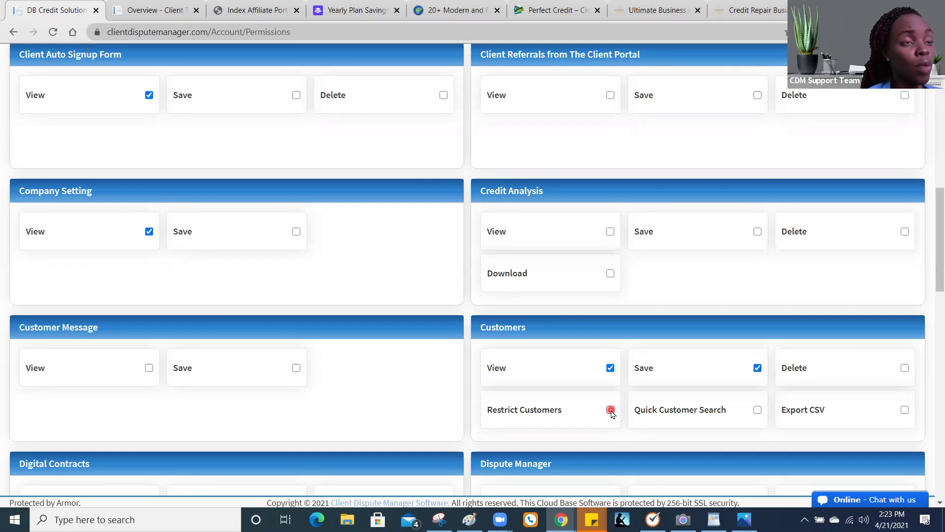
{"action": "left_click", "coordinate": [611, 411]}
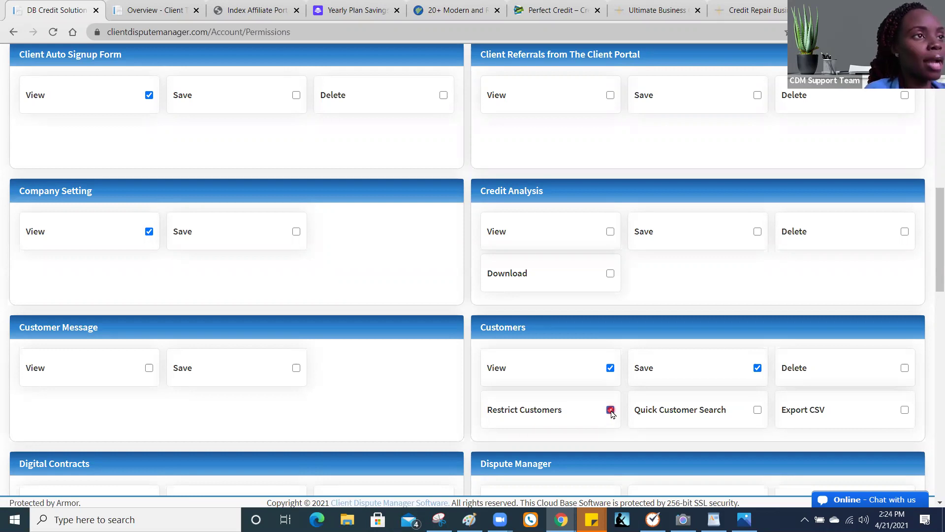
{"action": "left_click", "coordinate": [610, 410]}
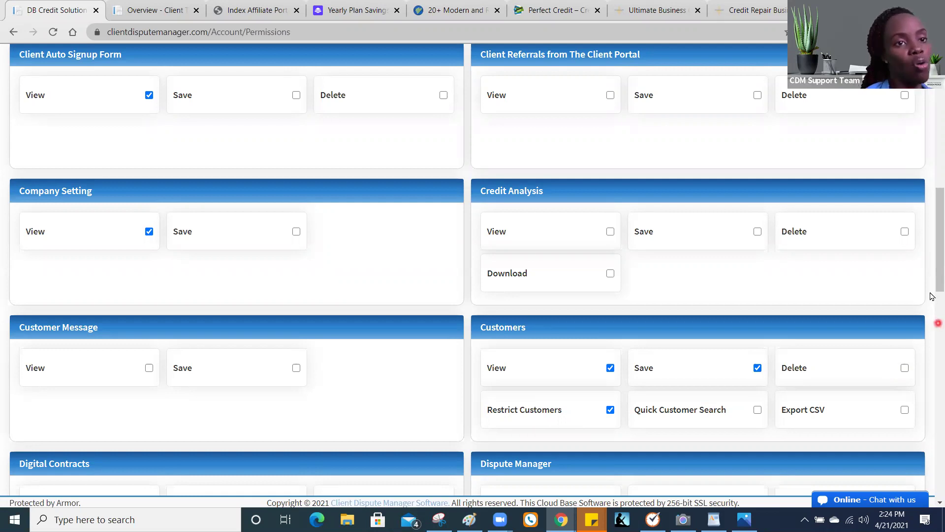
{"action": "scroll", "coordinate": [932, 238], "scroll_direction": "up", "scroll_amount": 4}
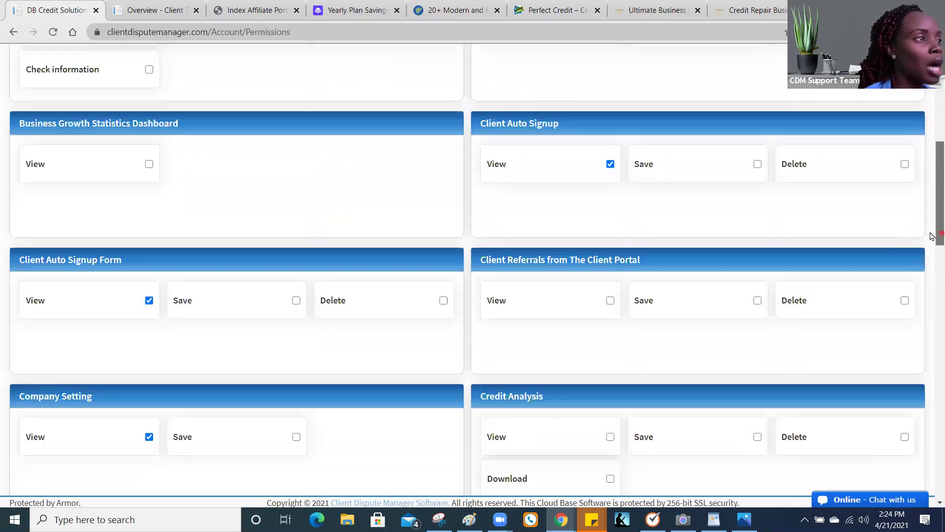
- Review the access options in New Role's permission sections, from Affiliate Referrals through Website Lead Form
{"action": "scroll", "coordinate": [932, 217], "scroll_direction": "up", "scroll_amount": 4}
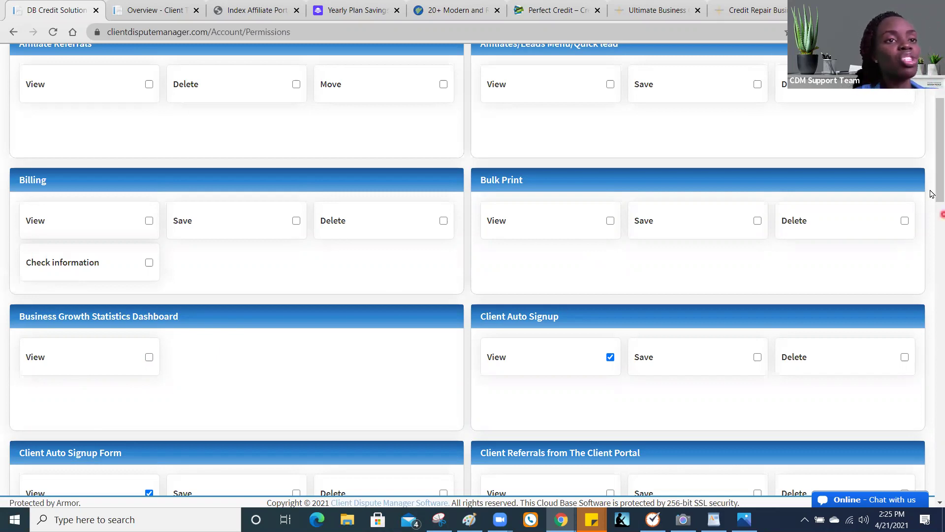
{"action": "left_click_drag", "start_coordinate": [932, 193], "coordinate": [932, 239]}
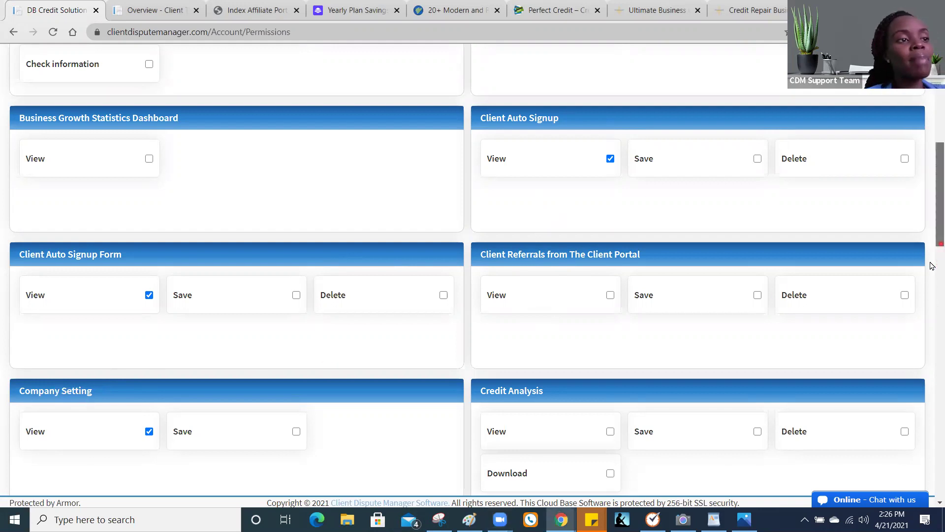
{"action": "scroll", "coordinate": [931, 261], "scroll_direction": "down", "scroll_amount": 3}
{"action": "scroll", "coordinate": [930, 291], "scroll_direction": "down", "scroll_amount": 1}
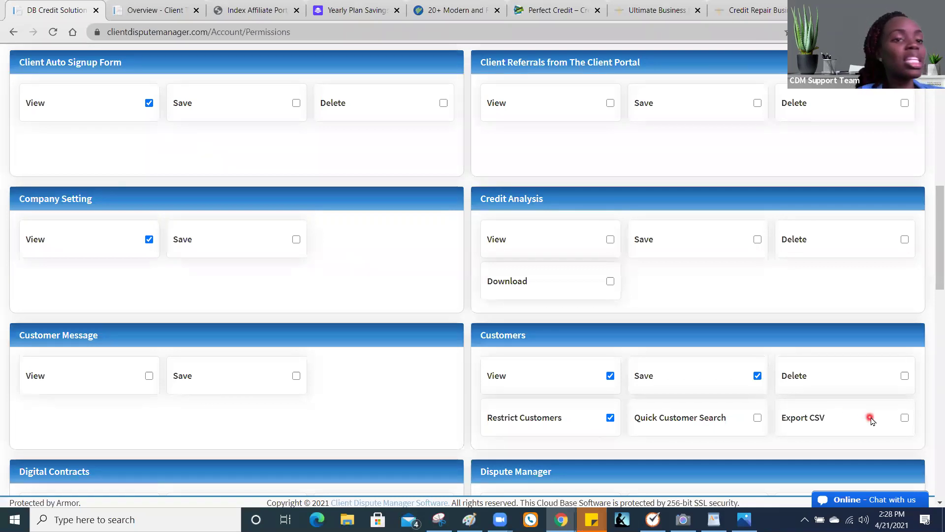
{"action": "left_click_drag", "start_coordinate": [932, 277], "coordinate": [932, 340]}
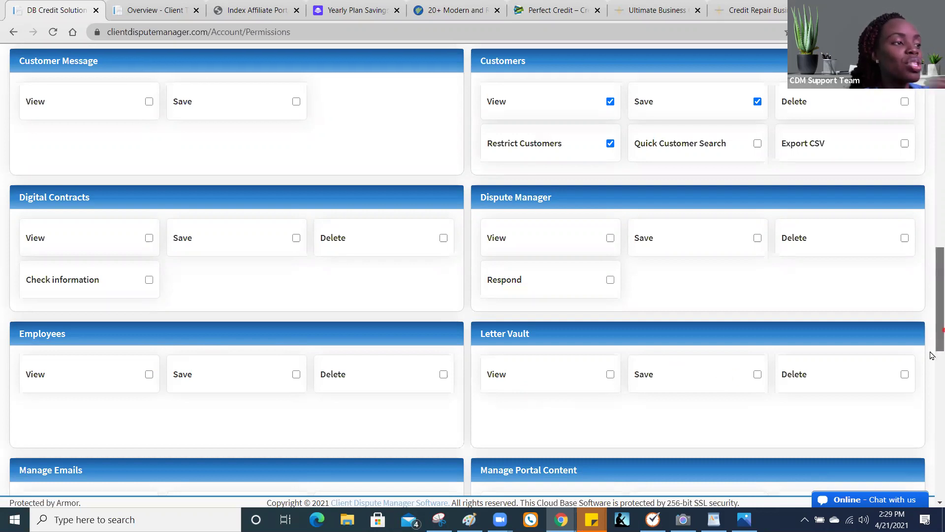
{"action": "scroll", "coordinate": [932, 355], "scroll_direction": "down", "scroll_amount": 4}
{"action": "scroll", "coordinate": [932, 395], "scroll_direction": "down", "scroll_amount": 2}
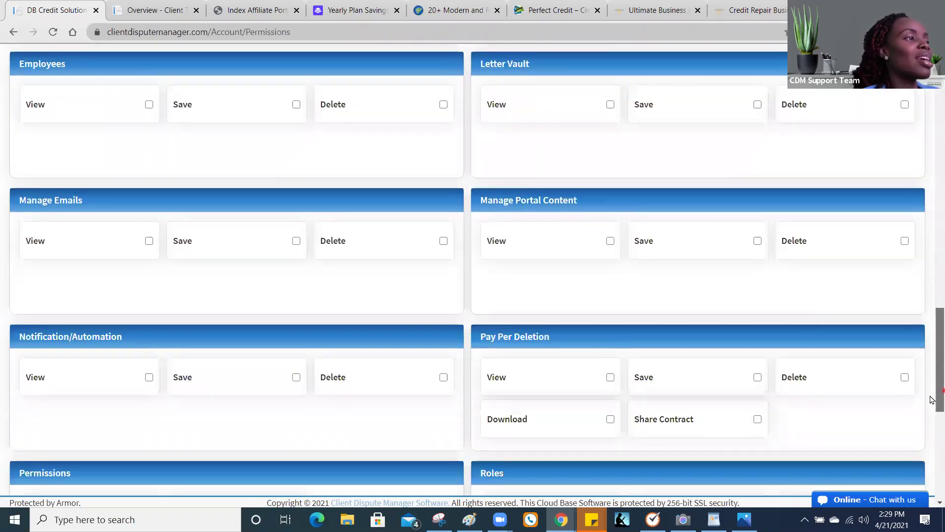
{"action": "scroll", "coordinate": [932, 401], "scroll_direction": "down", "scroll_amount": 1}
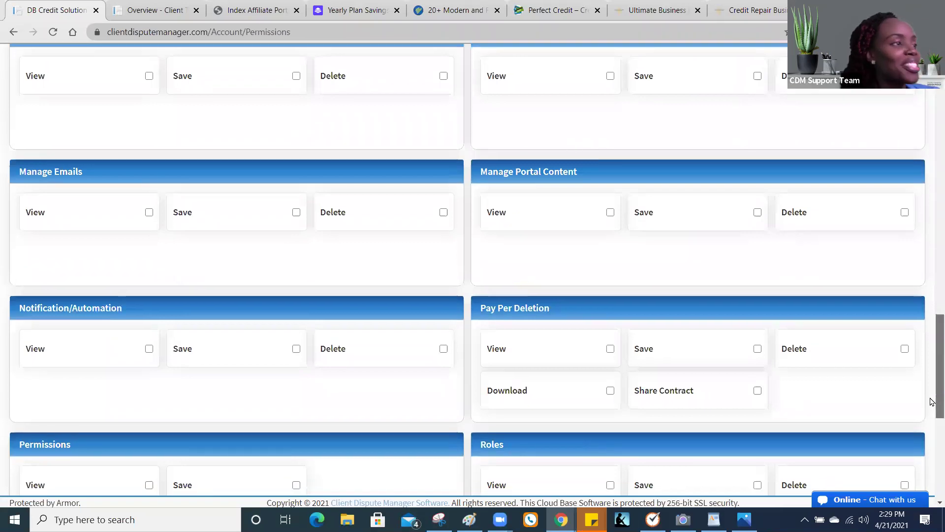
{"action": "scroll", "coordinate": [932, 408], "scroll_direction": "down", "scroll_amount": 1}
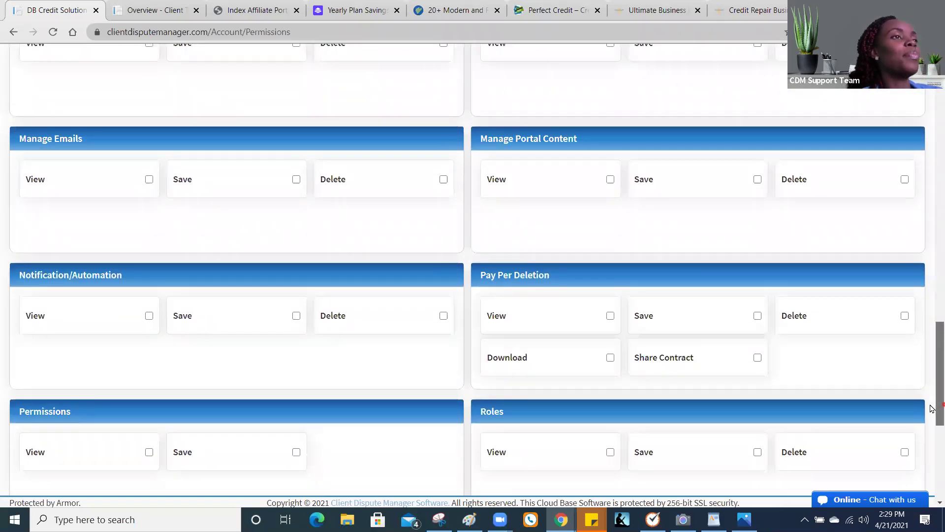
{"action": "left_click_drag", "start_coordinate": [930, 405], "coordinate": [931, 405]}
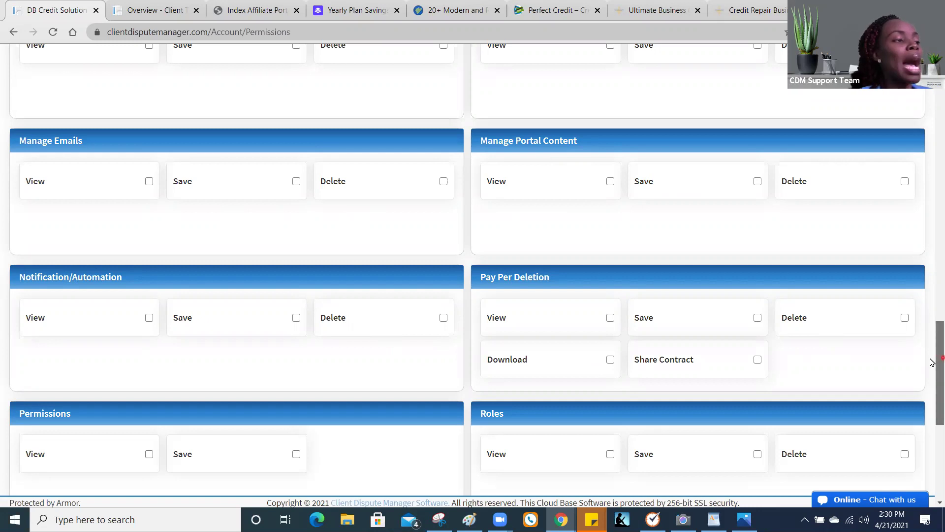
{"action": "scroll", "coordinate": [932, 362], "scroll_direction": "down", "scroll_amount": 3}
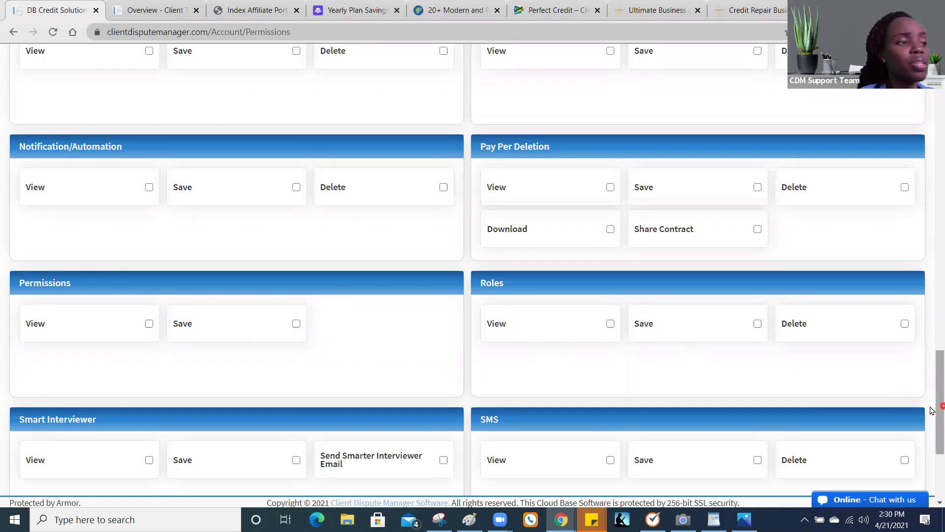
{"action": "left_click_drag", "start_coordinate": [932, 410], "coordinate": [932, 444]}
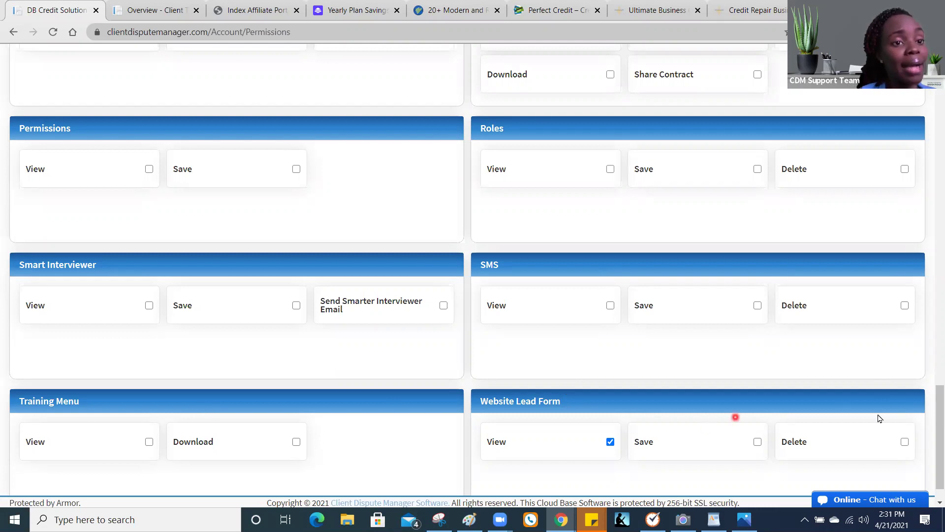
{"action": "scroll", "coordinate": [932, 426], "scroll_direction": "down", "scroll_amount": 1}
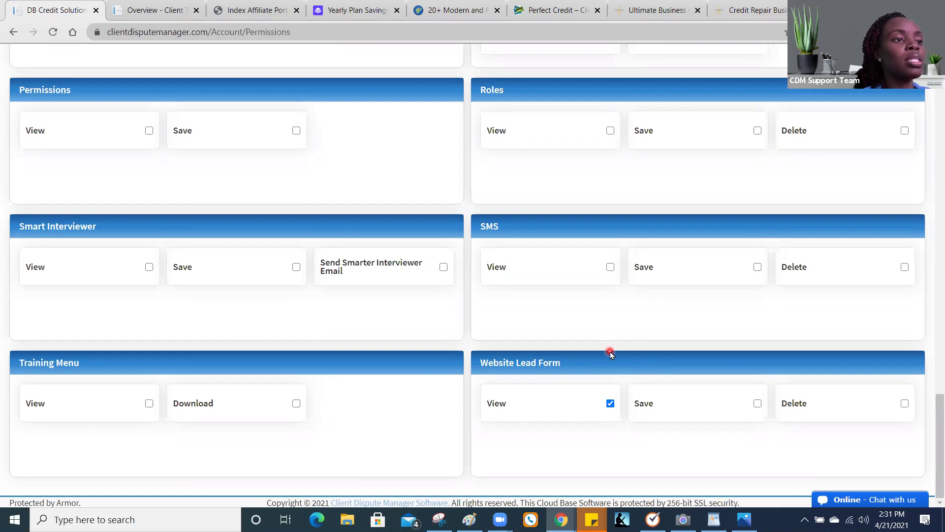
- Leave New Role's permissions without saving and return to the list of roles
{"action": "left_click_drag", "start_coordinate": [940, 396], "coordinate": [932, 285]}
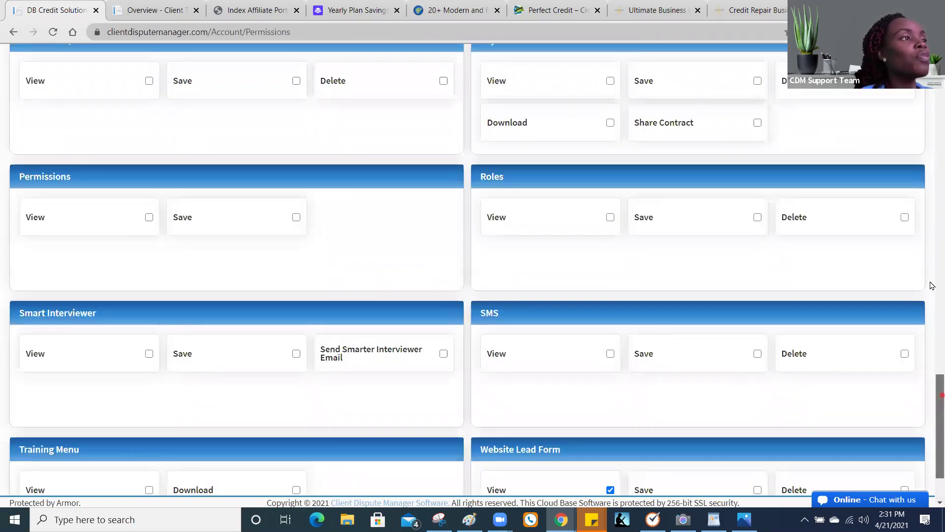
{"action": "scroll", "coordinate": [932, 285], "scroll_direction": "up", "scroll_amount": 20}
{"action": "scroll", "coordinate": [932, 194], "scroll_direction": "up", "scroll_amount": 3}
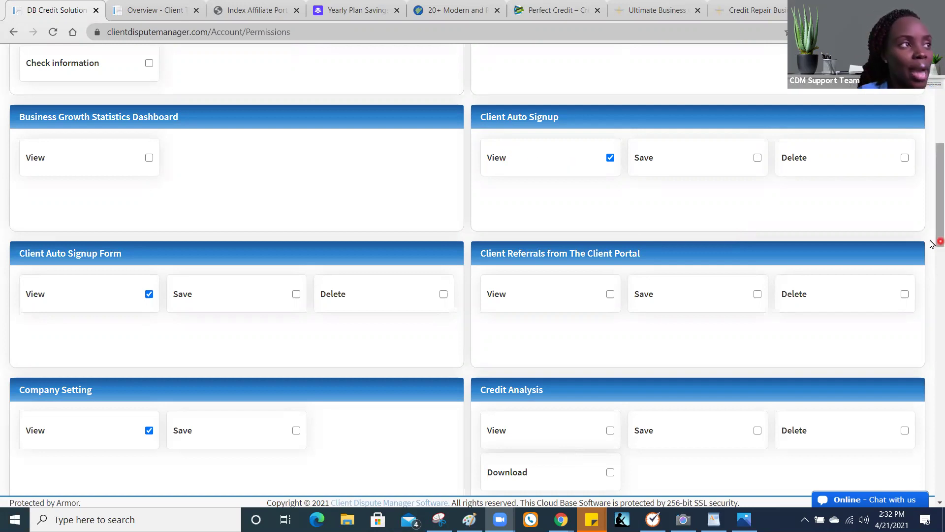
{"action": "left_click_drag", "start_coordinate": [932, 251], "coordinate": [932, 120]}
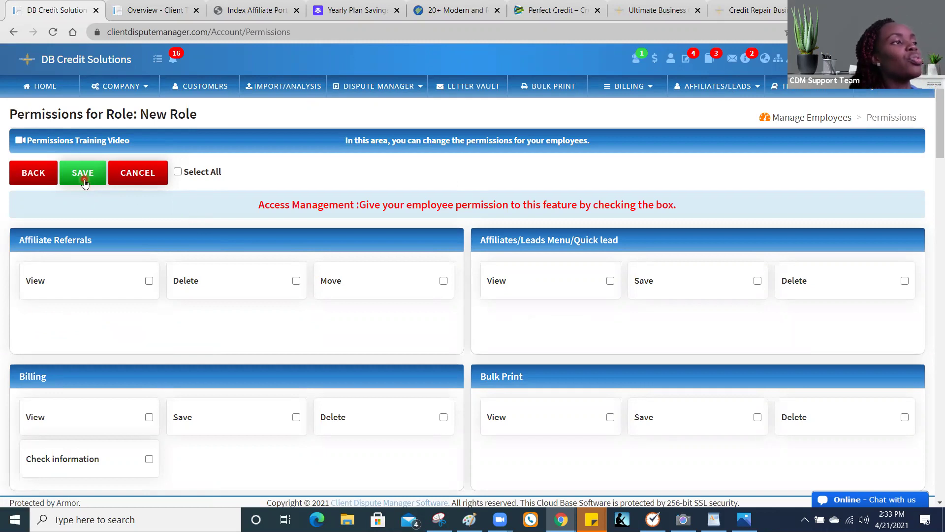
{"action": "left_click", "coordinate": [31, 176]}
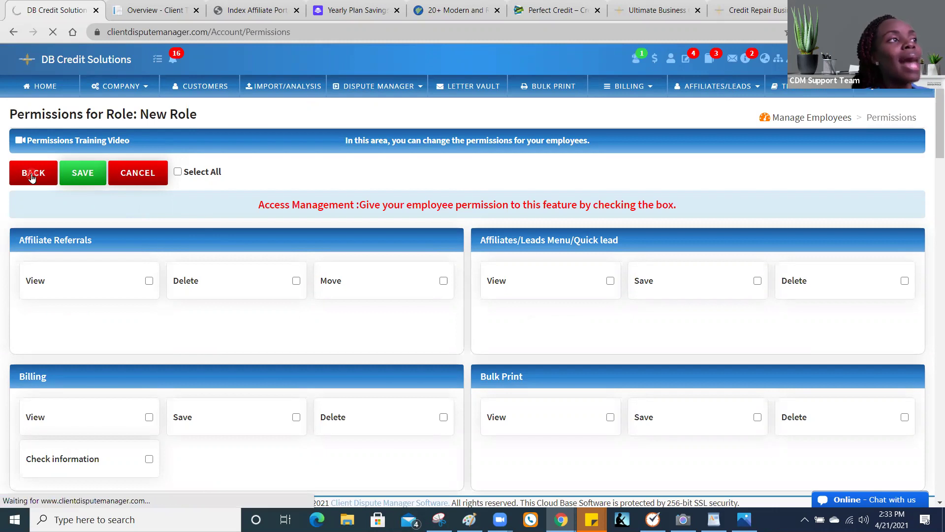
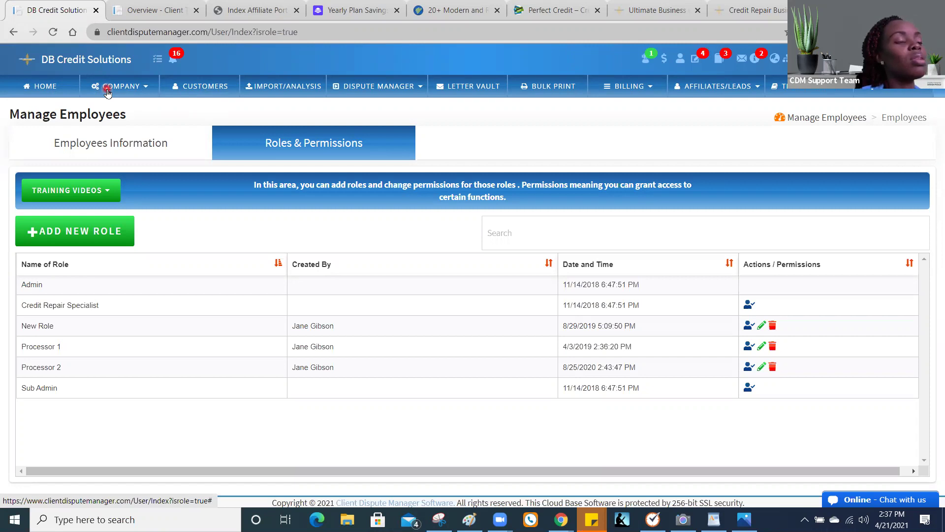
- Switch to the employee information list, view the Employee Time Tracking log, and close it
{"action": "left_click", "coordinate": [120, 140]}
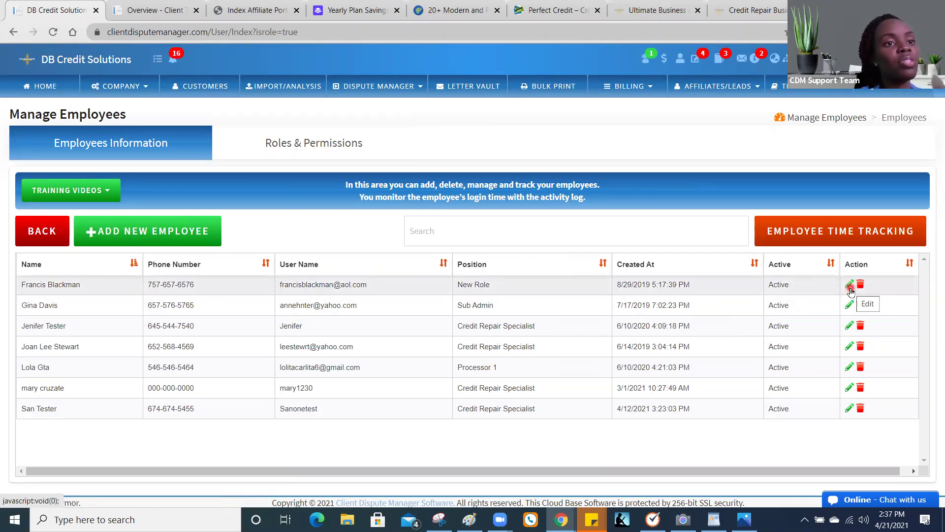
{"action": "left_click", "coordinate": [638, 240]}
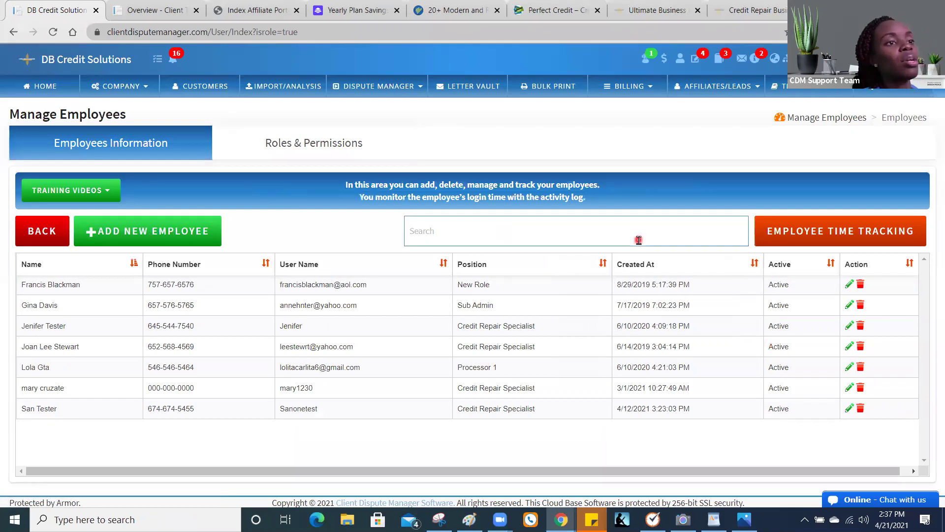
{"action": "left_click", "coordinate": [775, 239]}
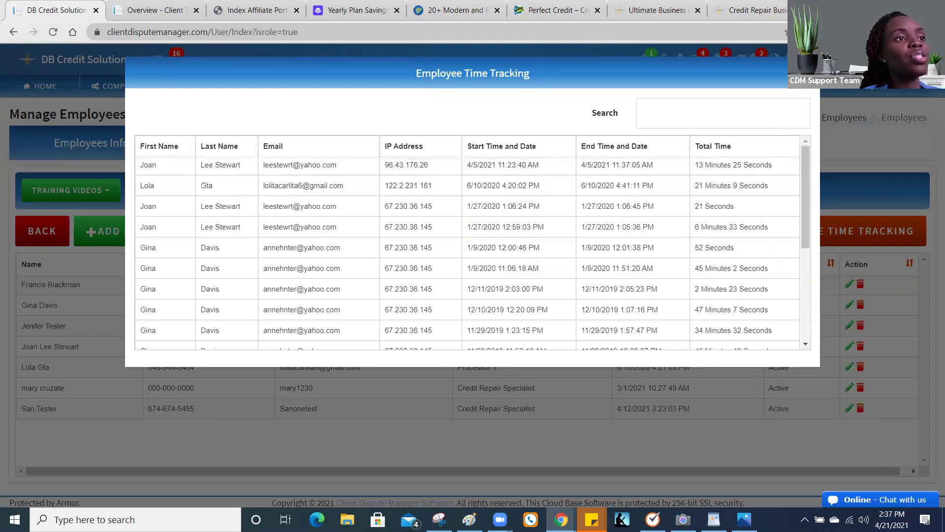
{"action": "left_click", "coordinate": [811, 90]}
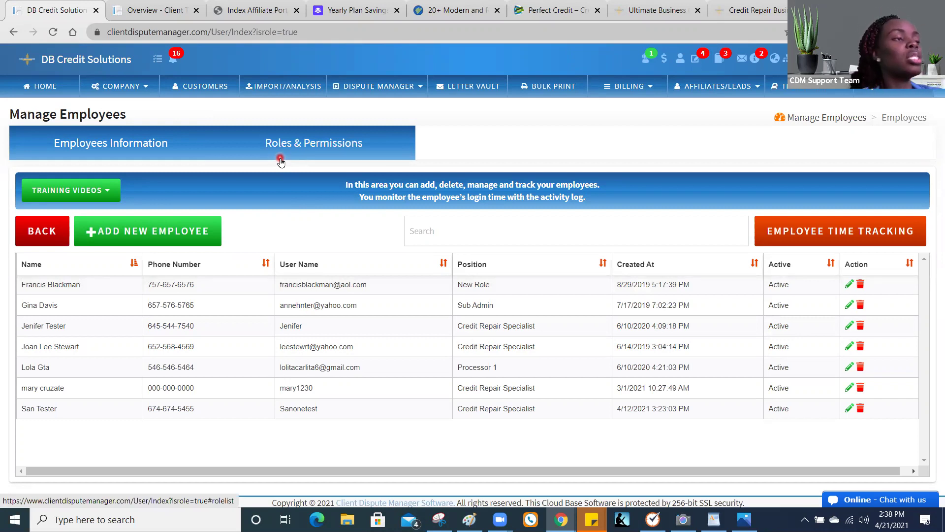
- Open the customers list and additionally assign the fourth and seventh employees offered to the first customer
{"action": "left_click", "coordinate": [214, 94]}
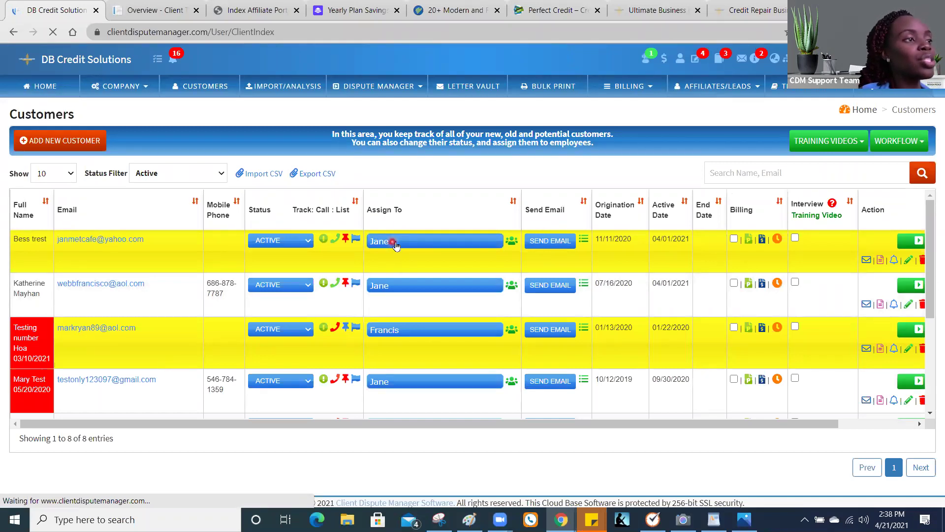
{"action": "left_click", "coordinate": [396, 243]}
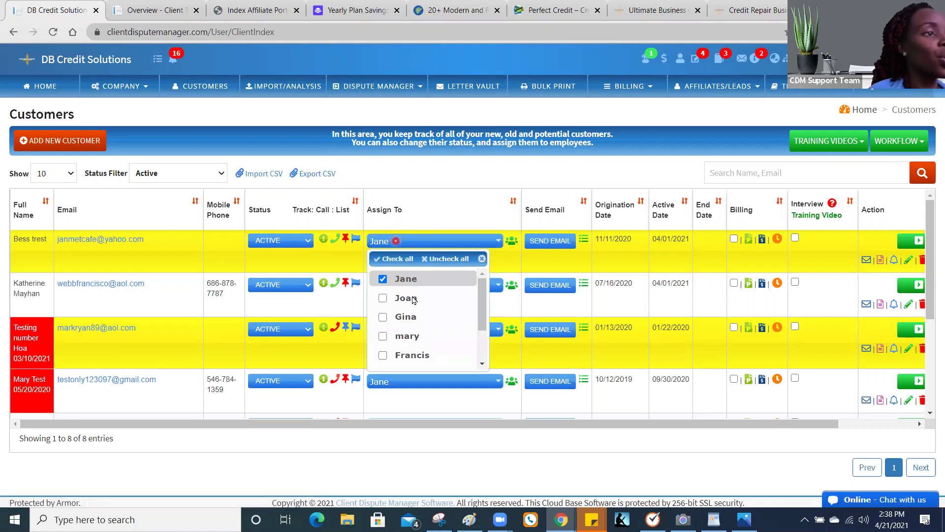
{"action": "left_click", "coordinate": [382, 337]}
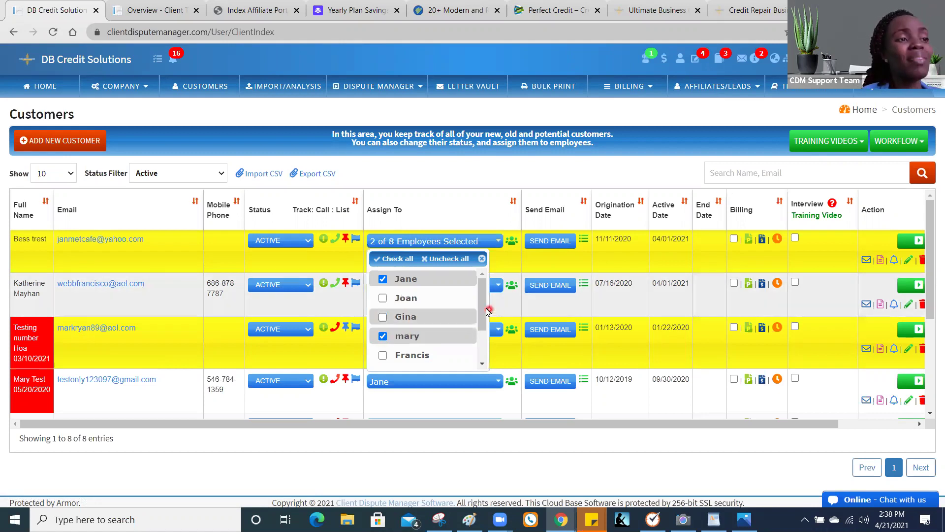
{"action": "left_click_drag", "start_coordinate": [486, 312], "coordinate": [485, 343]}
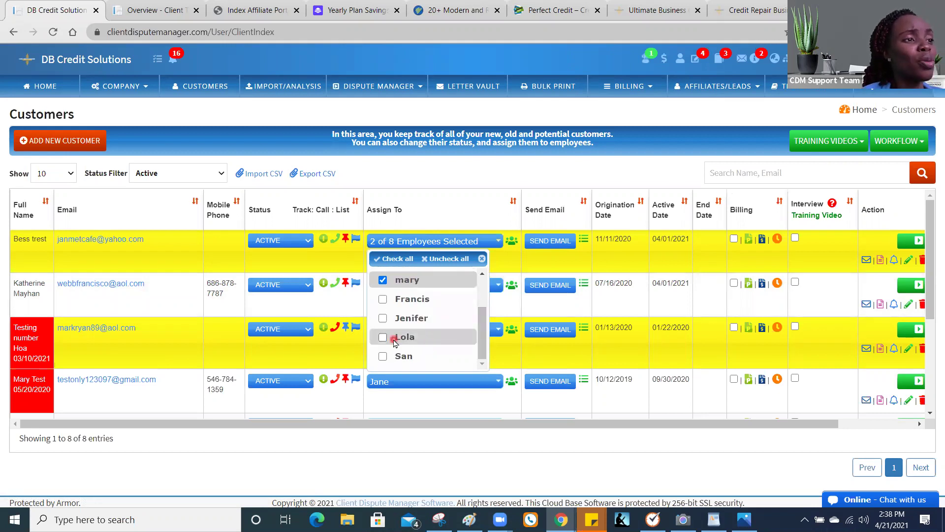
{"action": "left_click", "coordinate": [383, 337]}
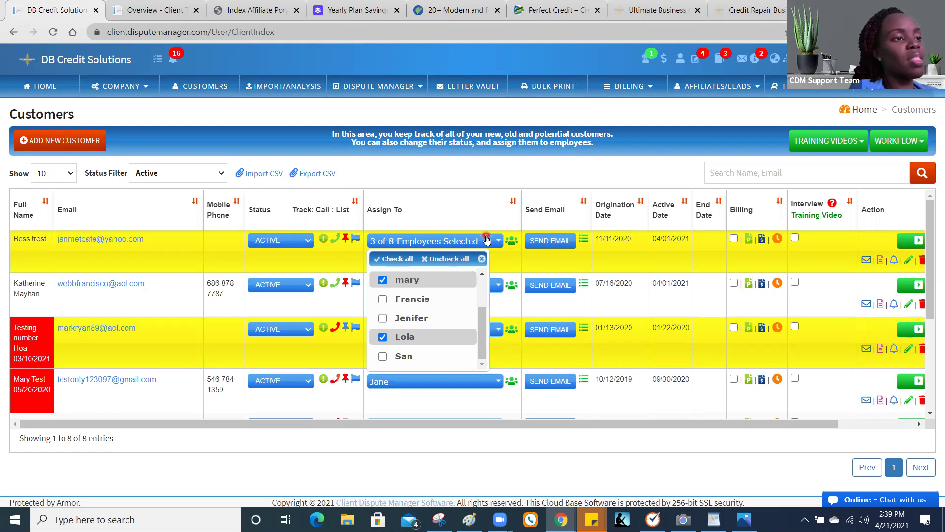
{"action": "mouse_move", "coordinate": [515, 244]}
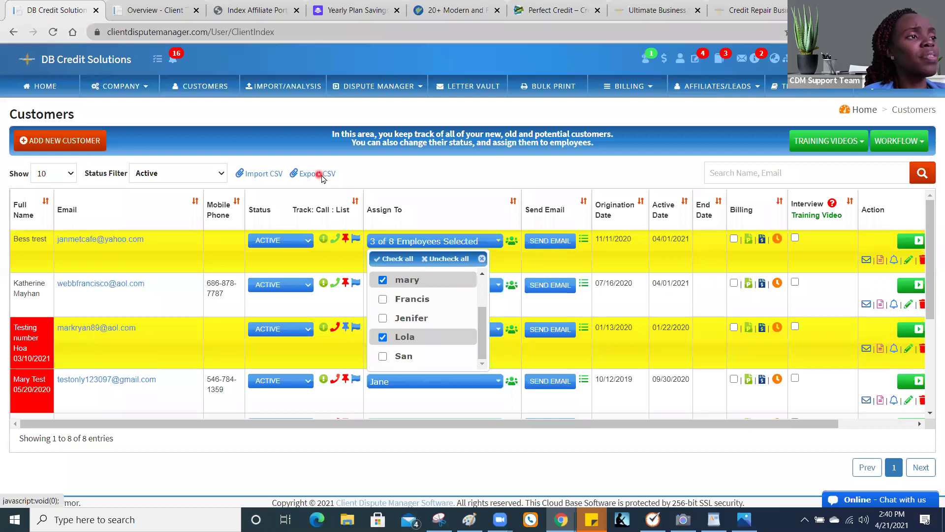
- Open the customer CSV export, look through its status choices, and close it with All still selected
{"action": "left_click", "coordinate": [321, 175]}
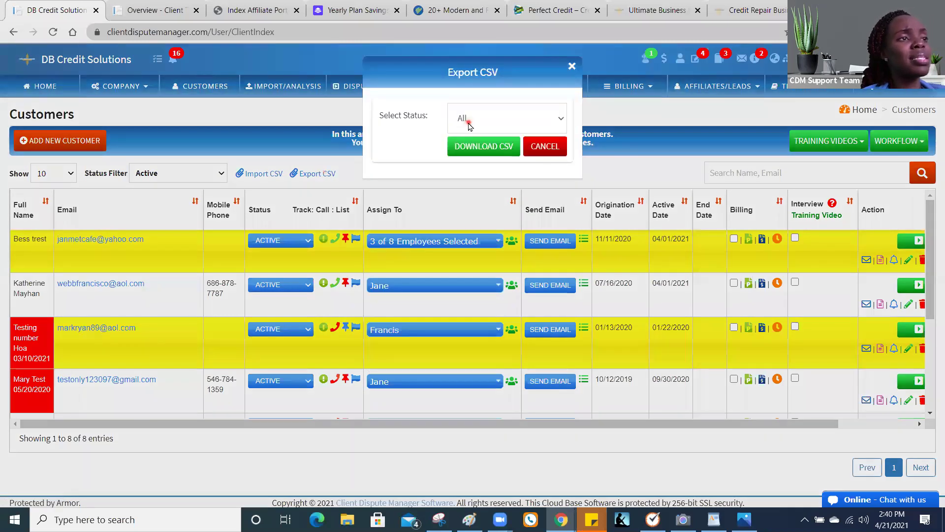
{"action": "left_click", "coordinate": [470, 127]}
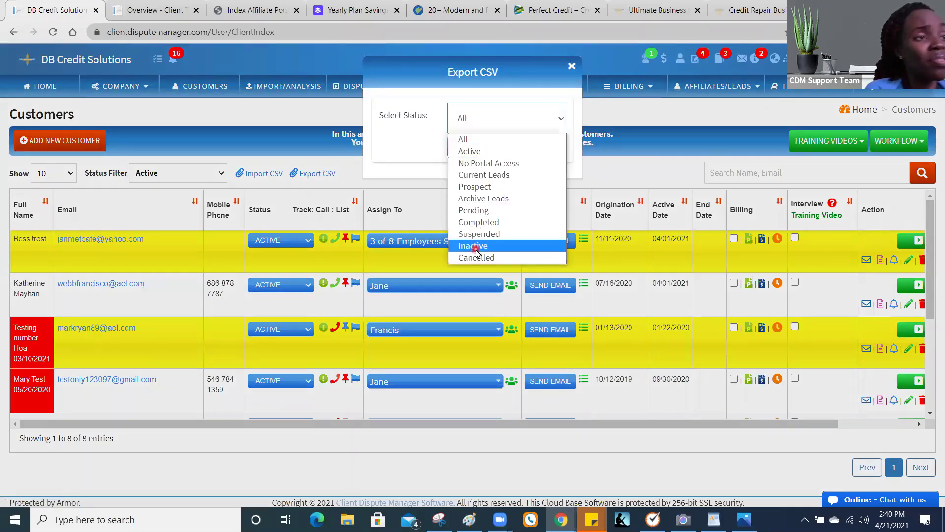
{"action": "left_click", "coordinate": [431, 103]}
{"action": "left_click", "coordinate": [506, 151]}
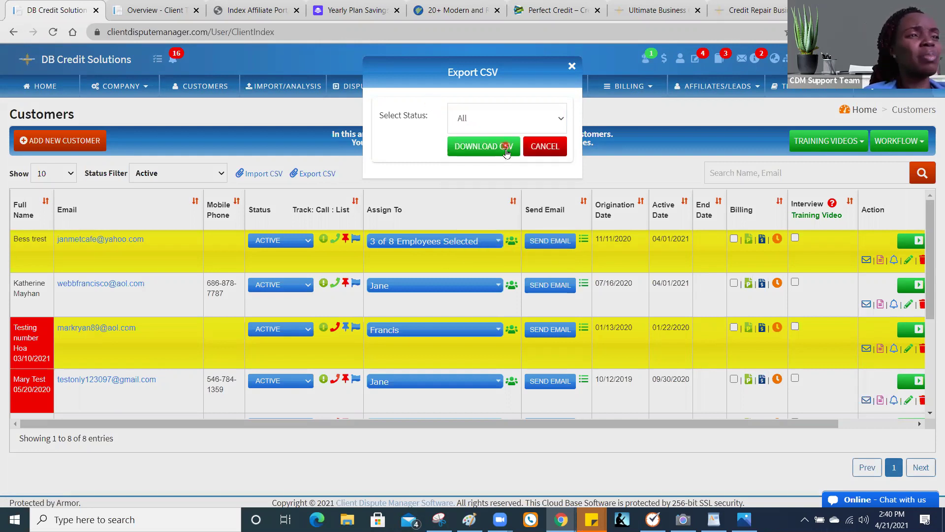
{"action": "left_click", "coordinate": [571, 67]}
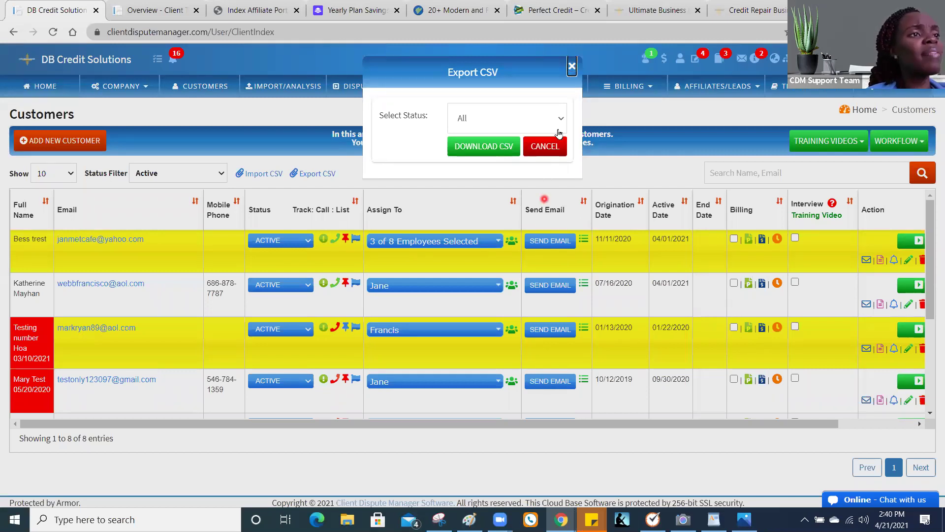
{"action": "left_click", "coordinate": [537, 211]}
{"action": "left_click", "coordinate": [466, 484]}
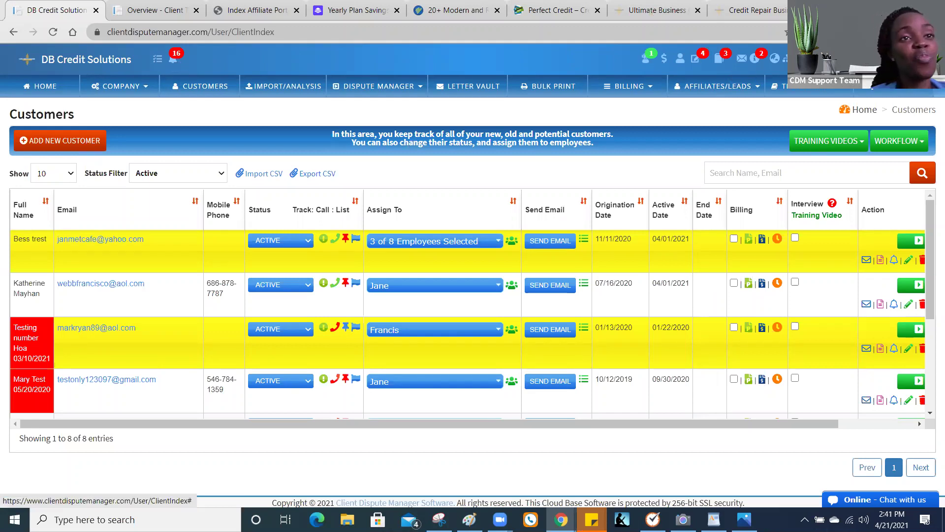
- Return to the employees and outsourcers page from the customers list and try to open its training videos
{"action": "left_click", "coordinate": [905, 59]}
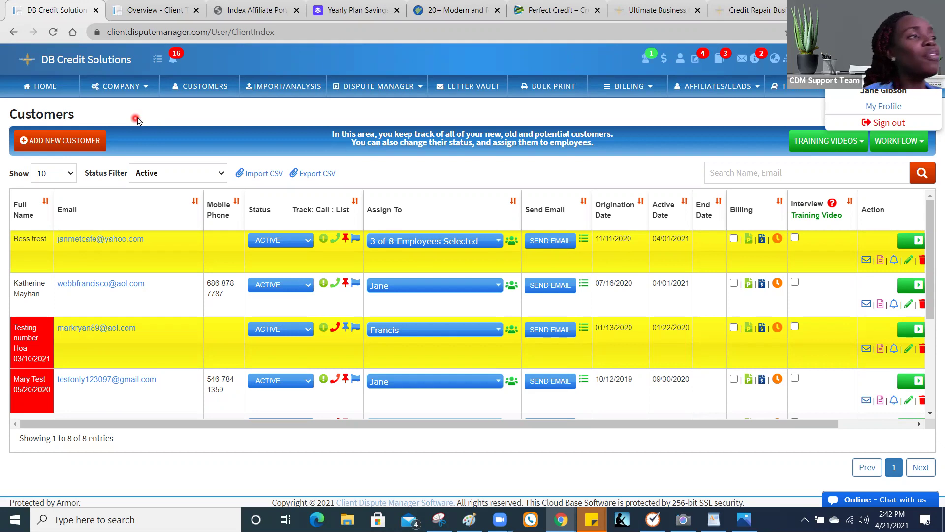
{"action": "left_click", "coordinate": [122, 88]}
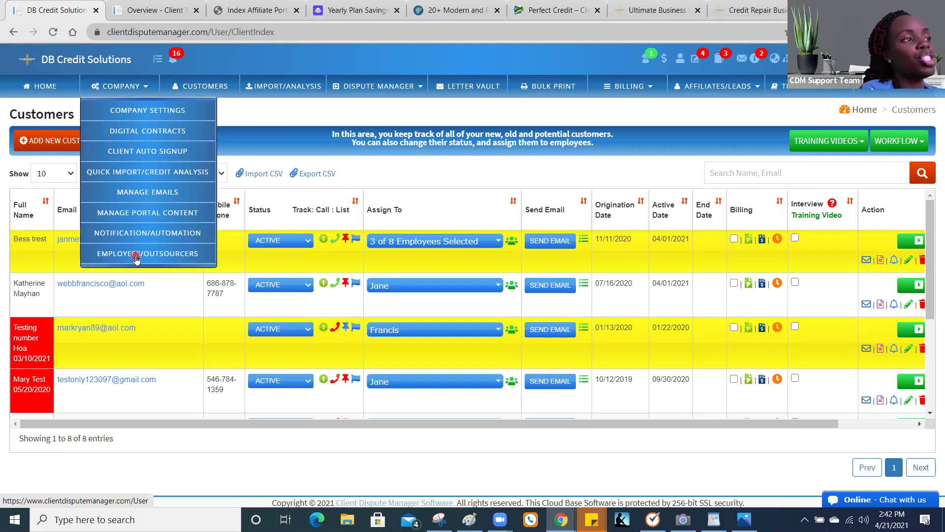
{"action": "left_click", "coordinate": [136, 254]}
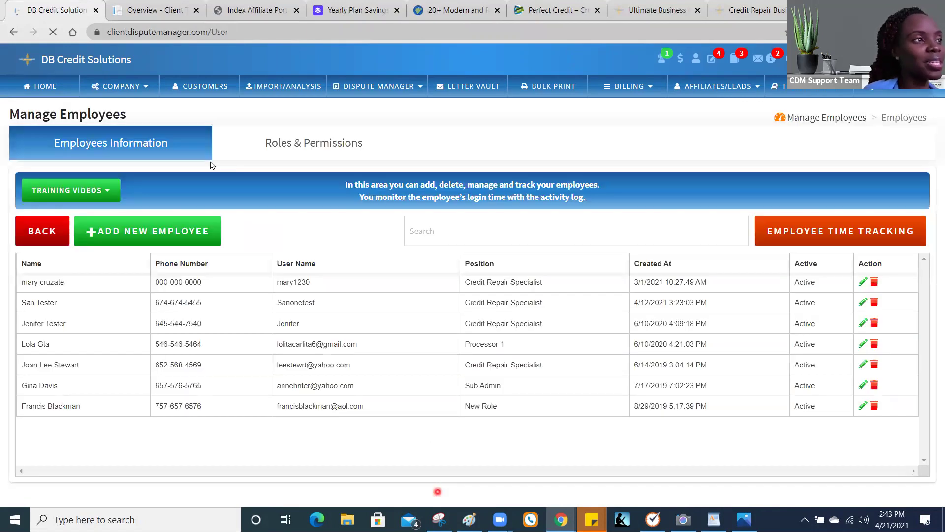
{"action": "left_click", "coordinate": [106, 193]}
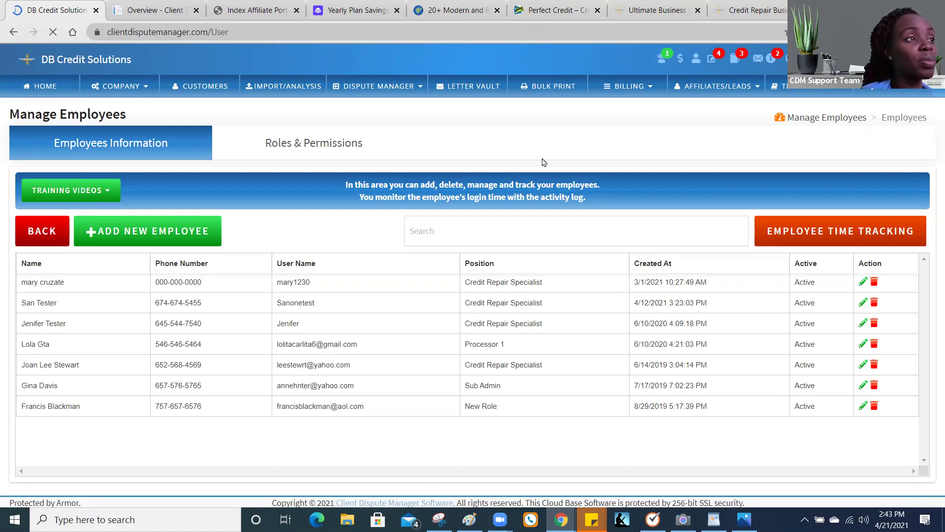
- Look through the training videos offered for managing employees and close the list
{"action": "left_click", "coordinate": [113, 195]}
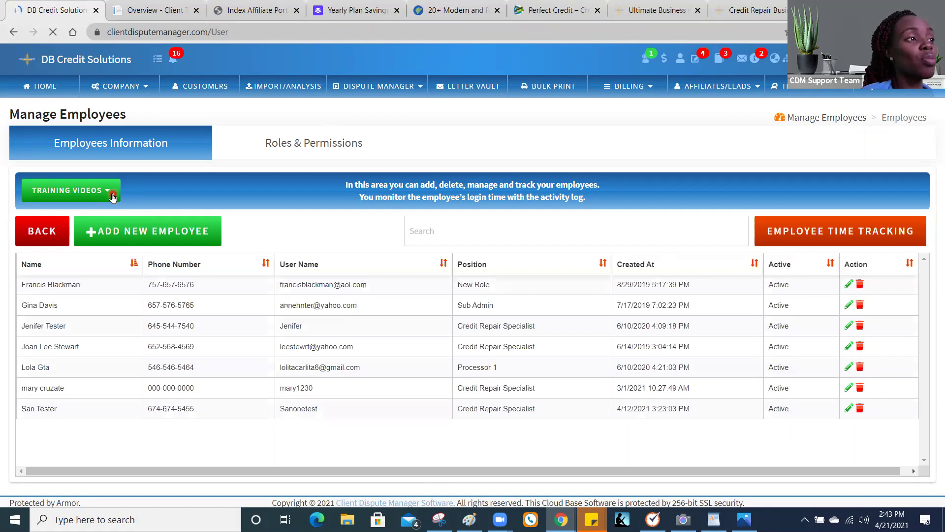
{"action": "left_click", "coordinate": [202, 195]}
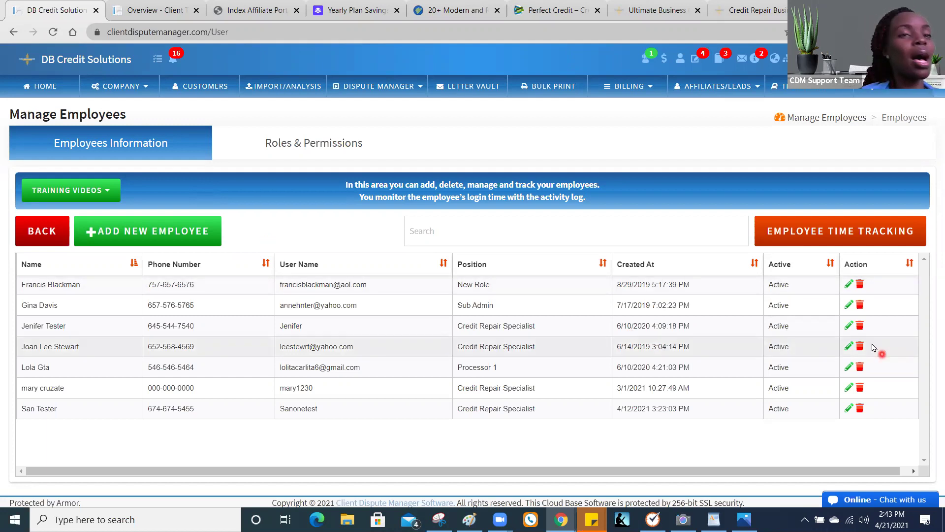
{"action": "left_click", "coordinate": [823, 286]}
{"action": "left_click", "coordinate": [582, 299]}
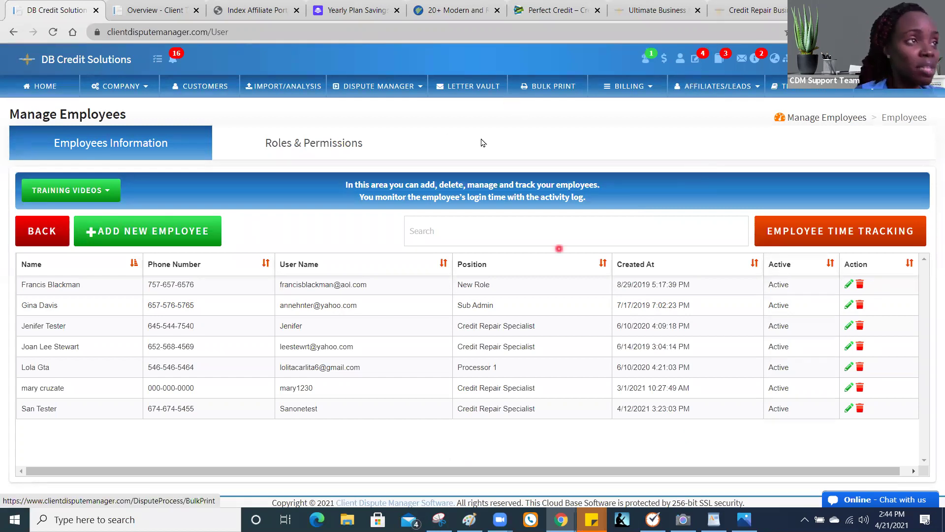
- Switch to the affiliate portal, decline saving its login in LastPass, and view the affiliate's referrals list
{"action": "left_click", "coordinate": [258, 10]}
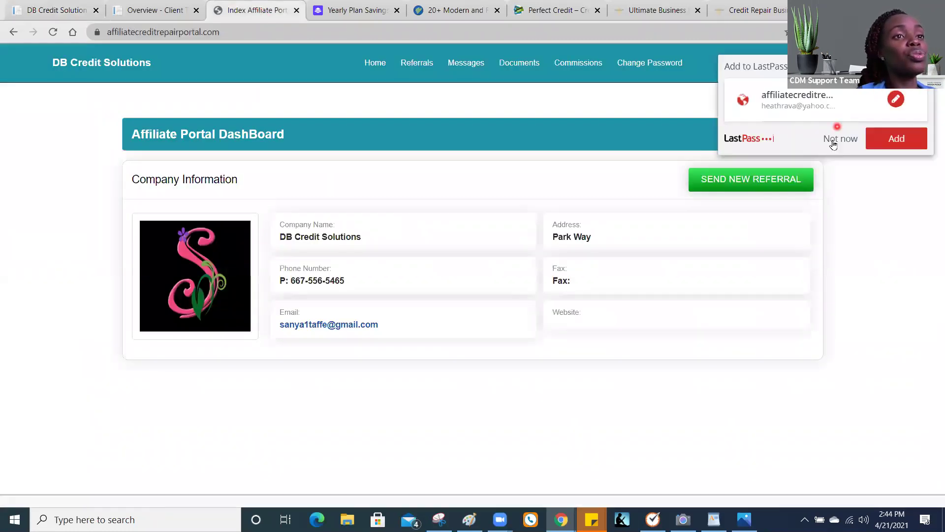
{"action": "left_click", "coordinate": [833, 140]}
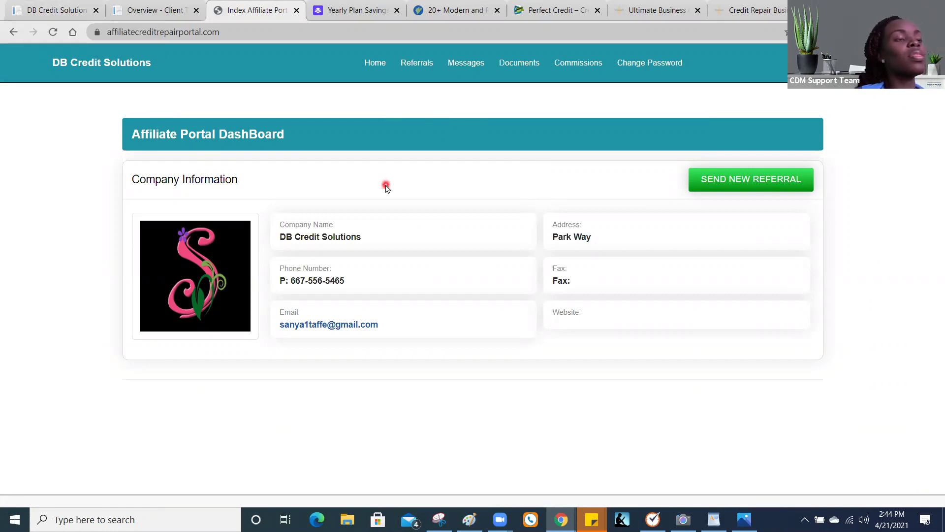
{"action": "left_click", "coordinate": [412, 67]}
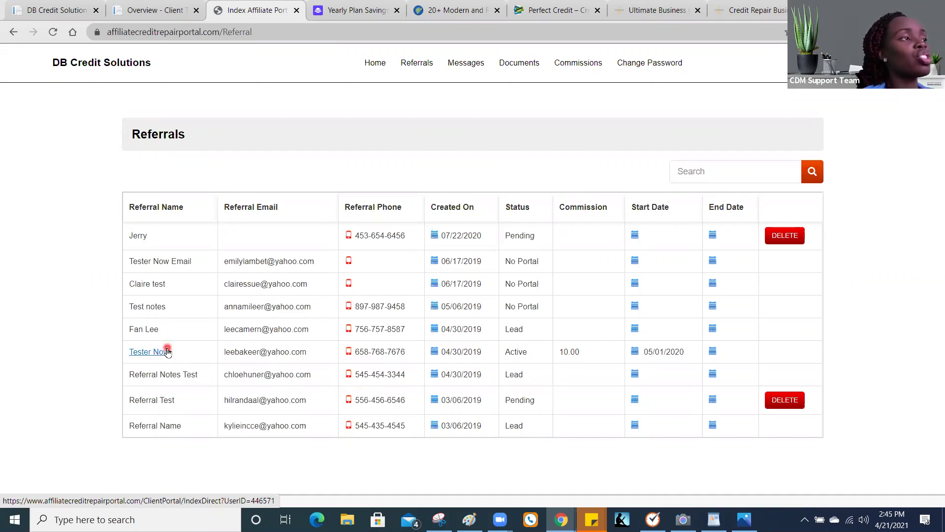
- Return to the Manage Employees page and view the available training, support group and resource options
{"action": "left_click", "coordinate": [39, 8]}
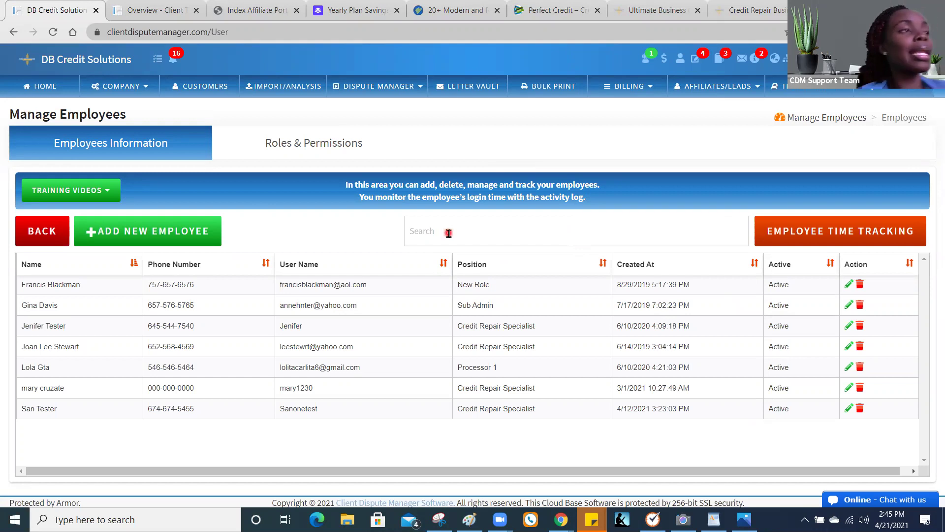
{"action": "left_click", "coordinate": [810, 94]}
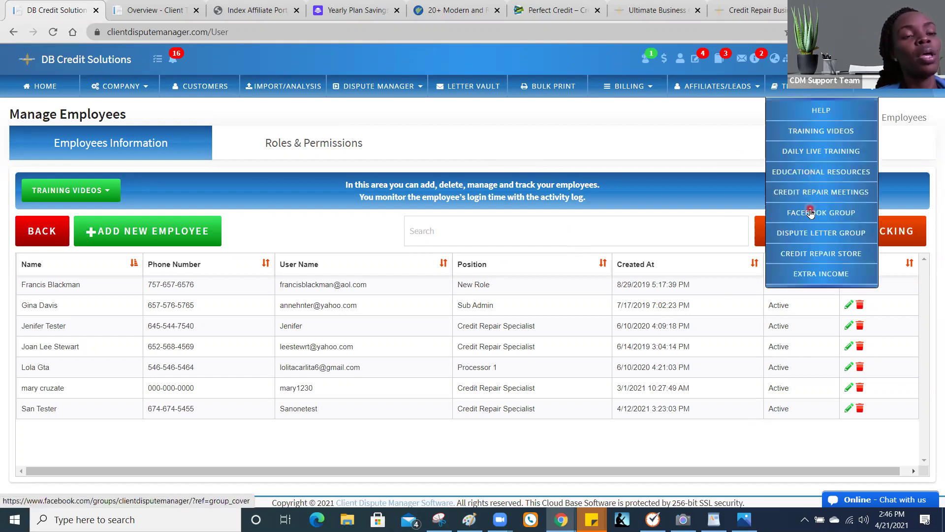